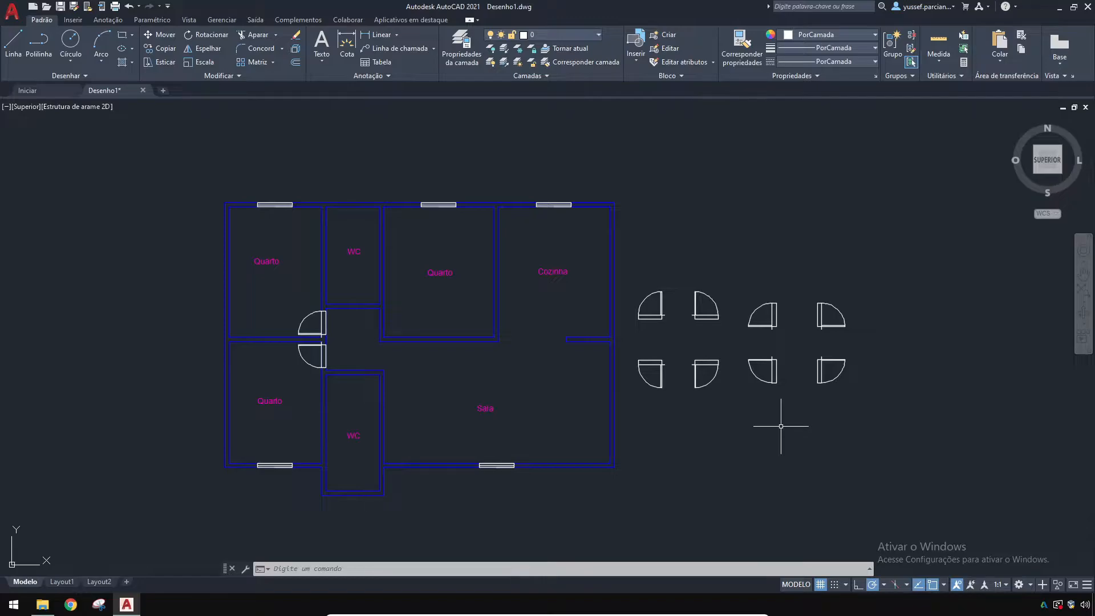
Step: Set the insertion scale units of the floor plan drawing to metres (Metros)
left_click(696, 431)
left_click(696, 431)
type("unidades")
key("Return")
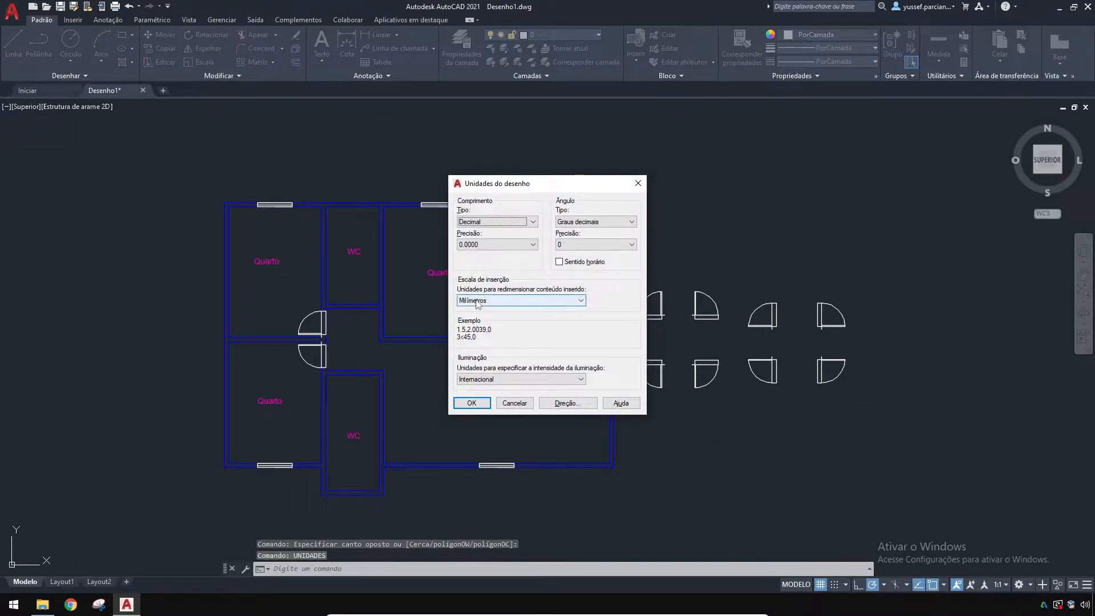
left_click(477, 304)
left_click(474, 363)
left_click(471, 403)
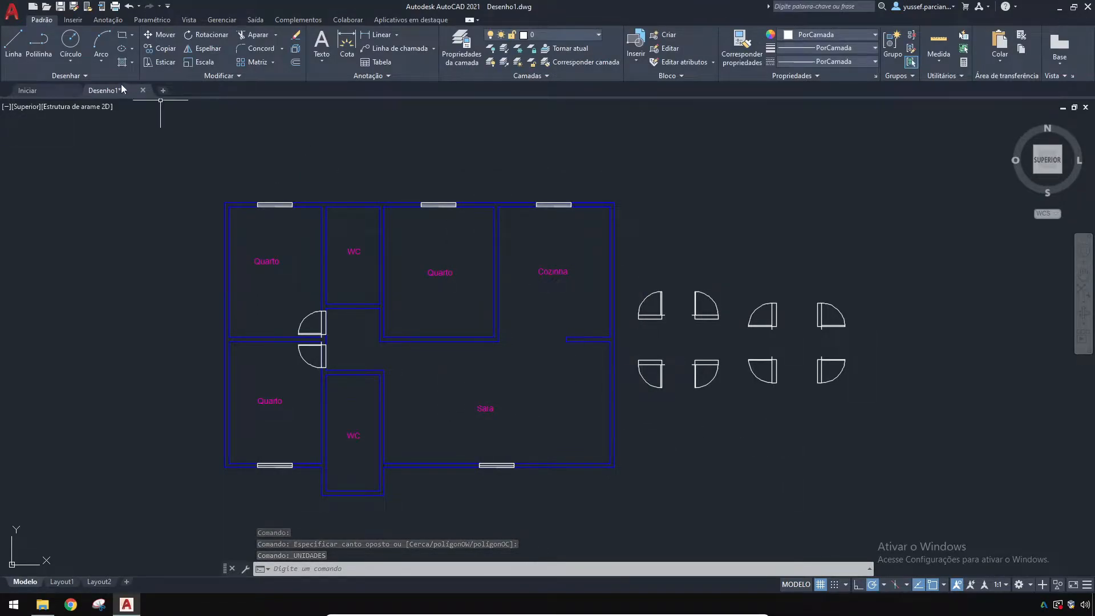
Step: Copy the eight door symbols beside the floor plan and paste them into a new drawing
left_click(634, 271)
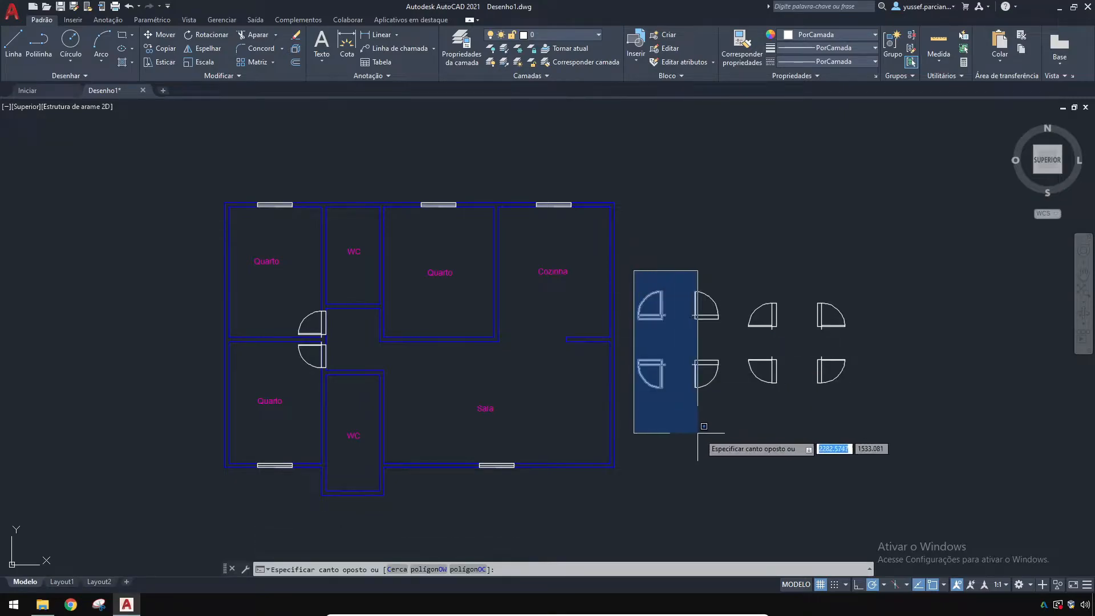
left_click(878, 421)
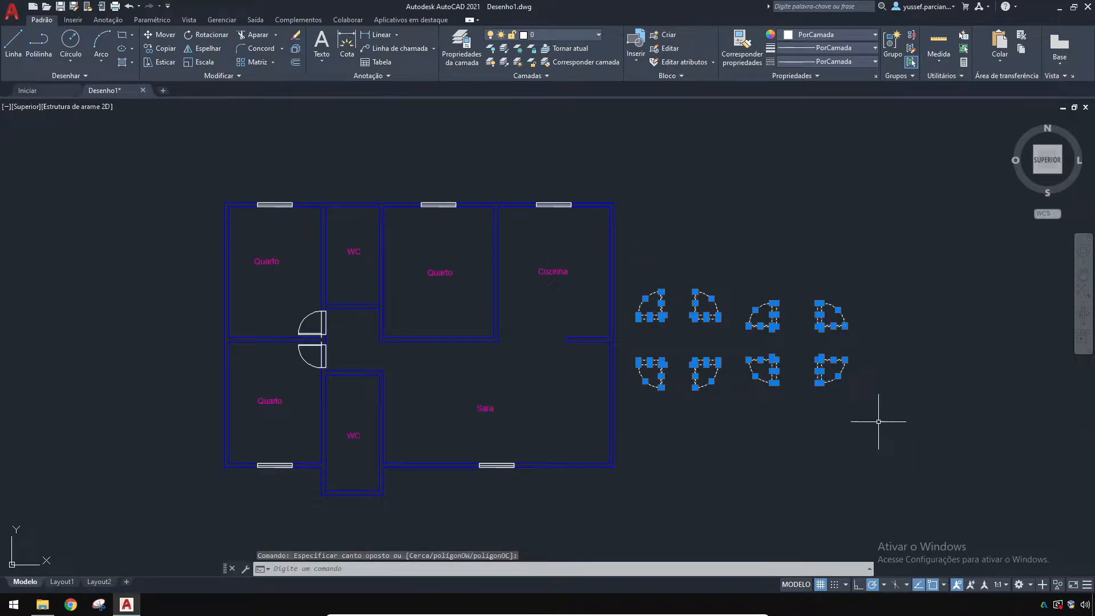
key("ctrl+c")
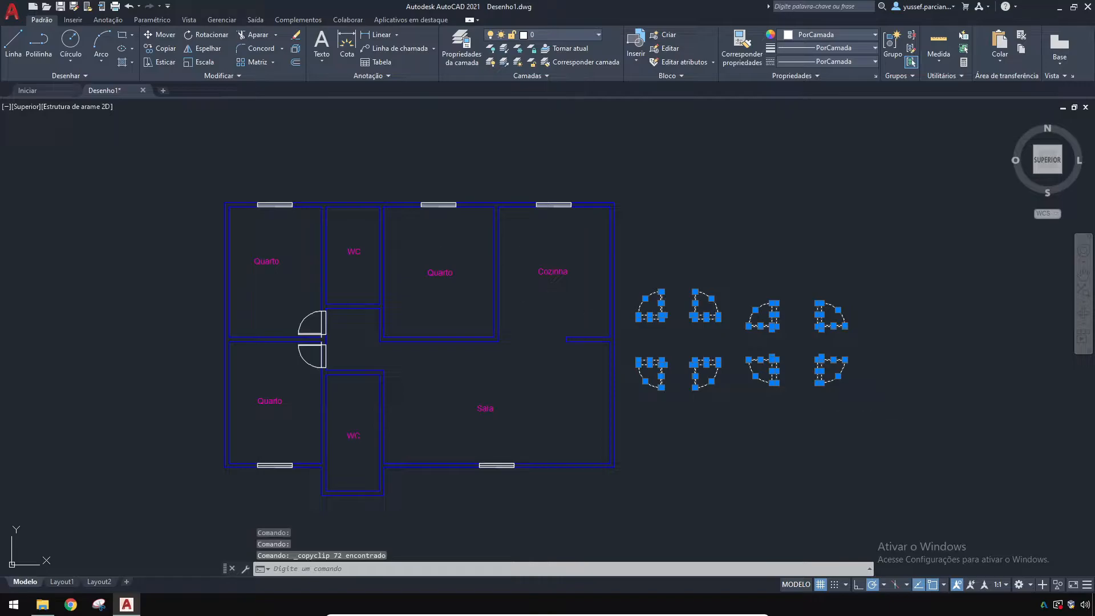
left_click(163, 90)
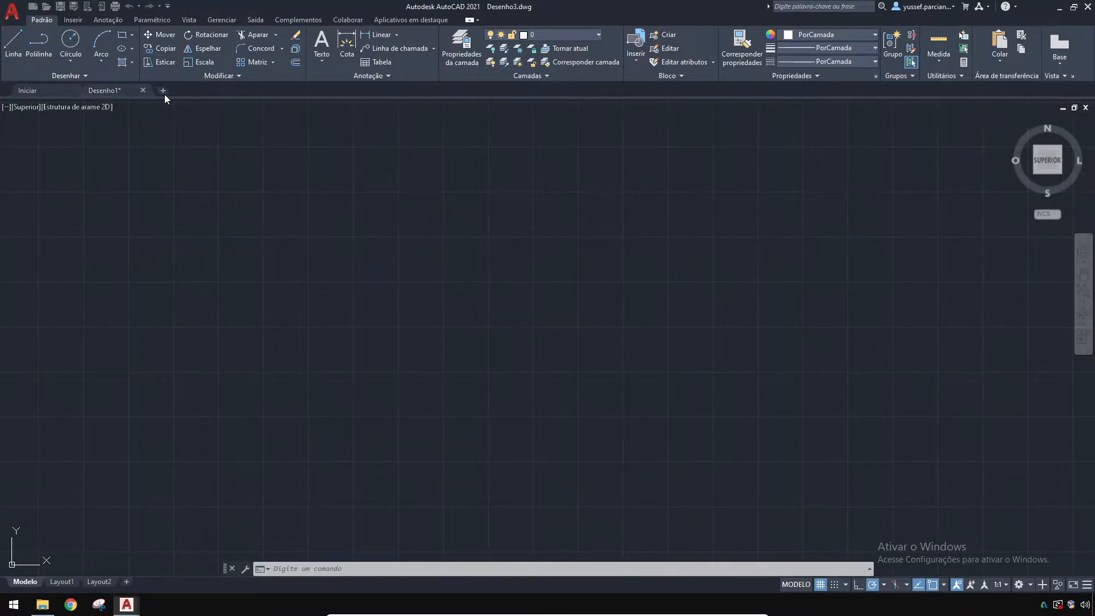
key("ctrl+v")
left_click(464, 322)
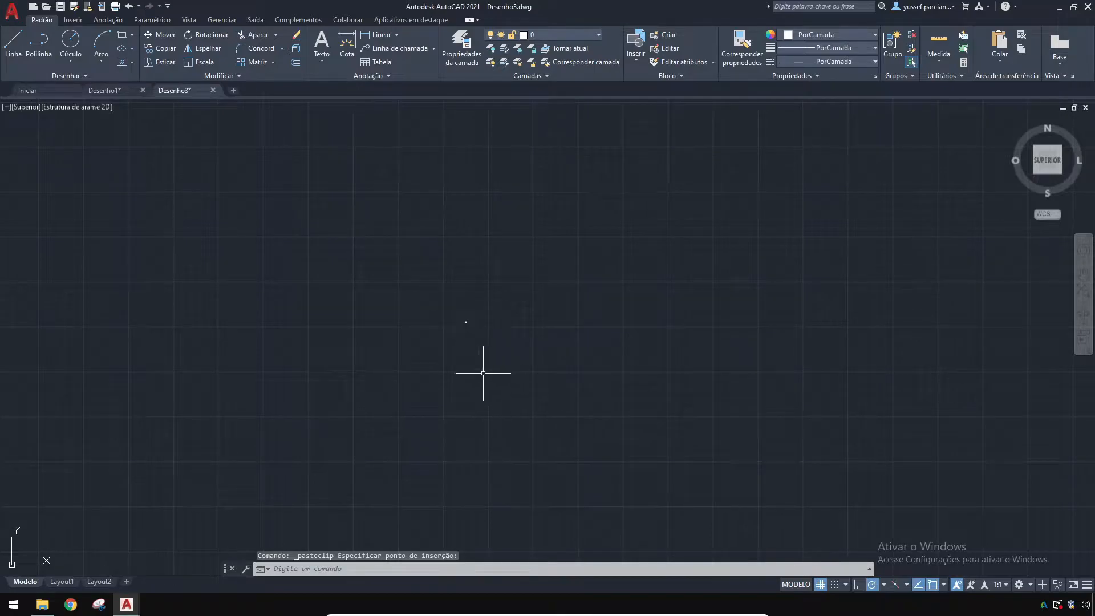
type("z")
key("Return")
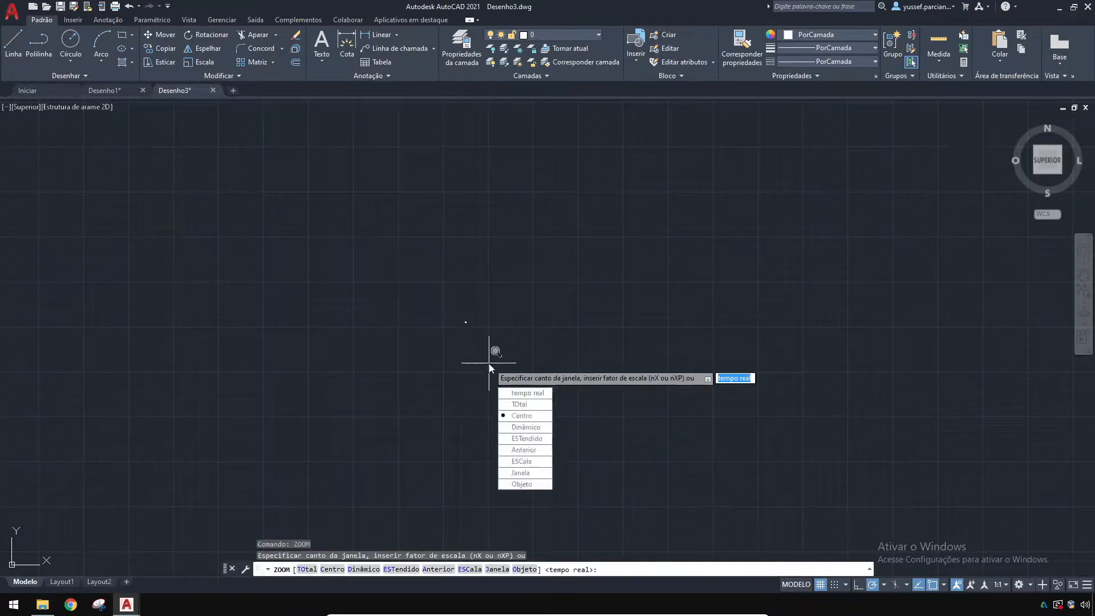
type("EST")
key("Return")
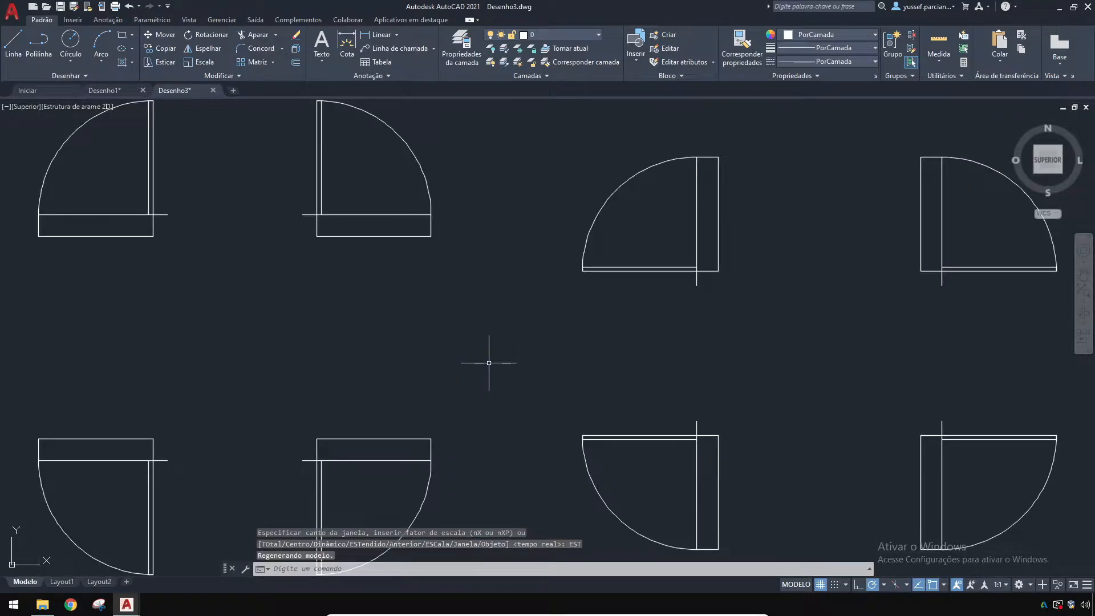
scroll(489, 362, "down", 2)
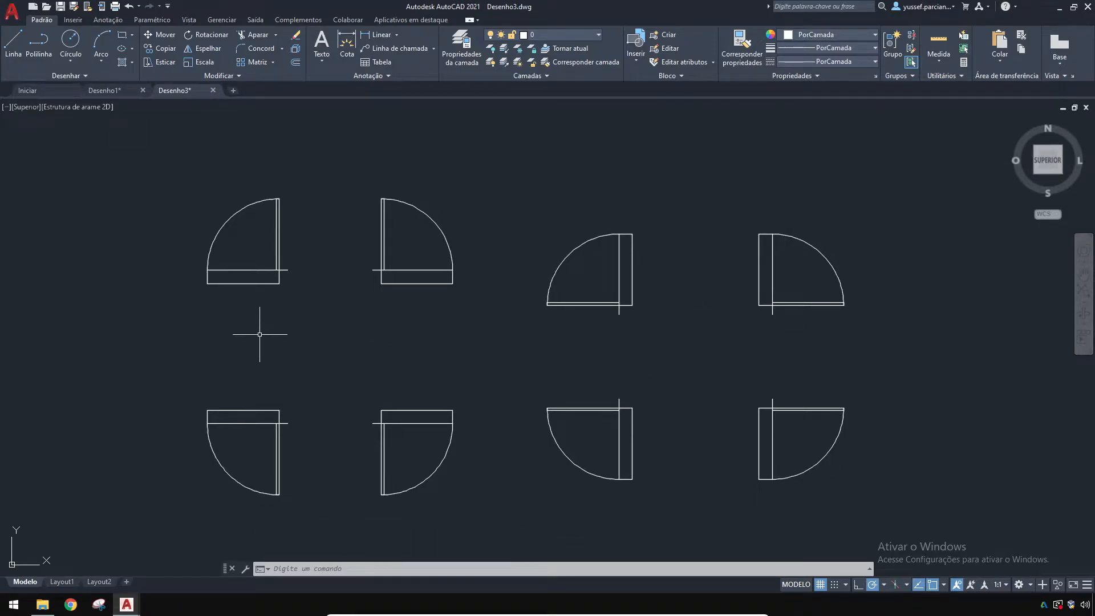
Step: Save the new door drawing as "minhas portas" in the desktop folder "uso de blocos"
left_click(64, 6)
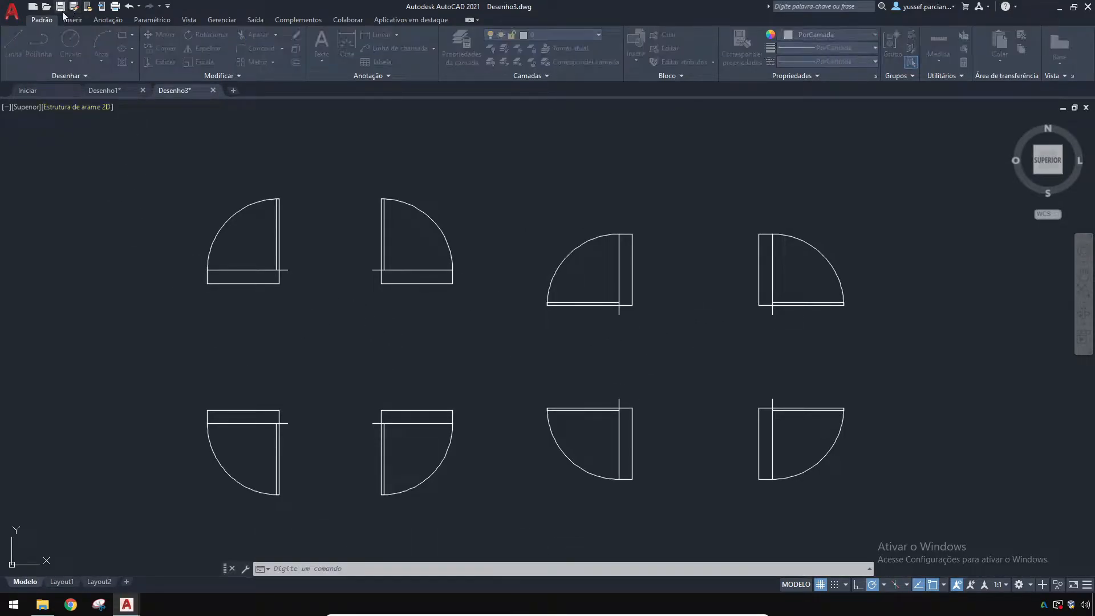
left_click(406, 271)
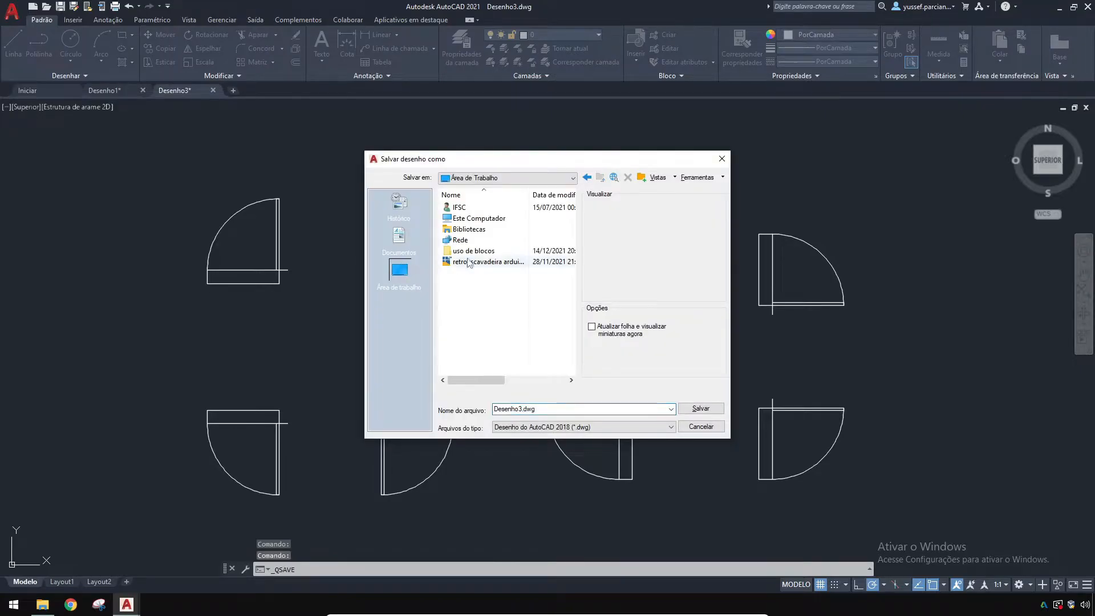
left_click(474, 252)
double_click(474, 252)
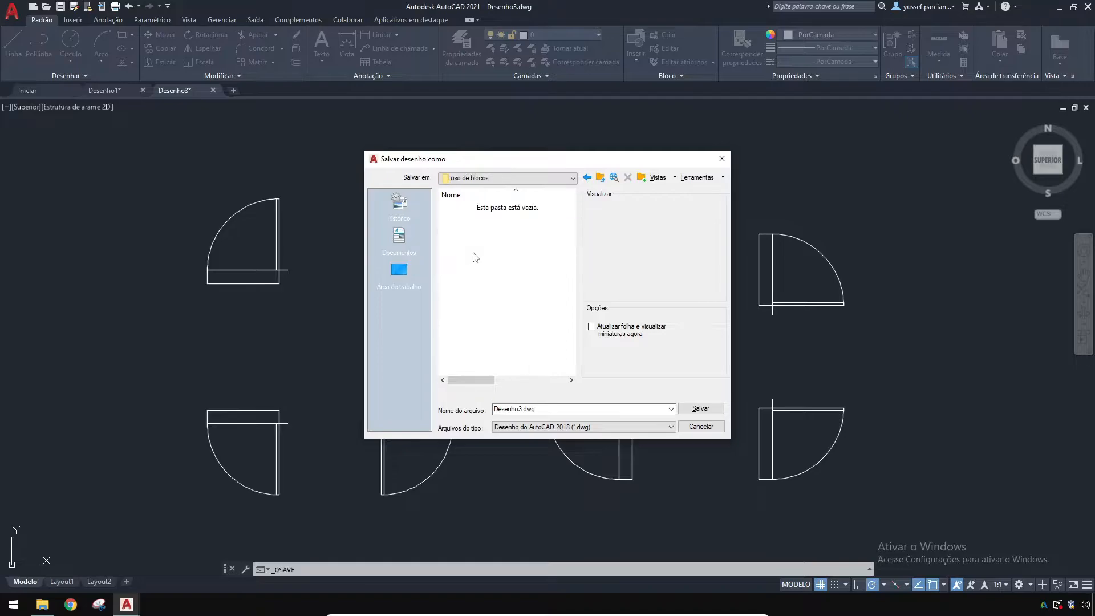
double_click(572, 409)
left_click(572, 409)
key("shift+Home")
type("minhas porta")
key("Return")
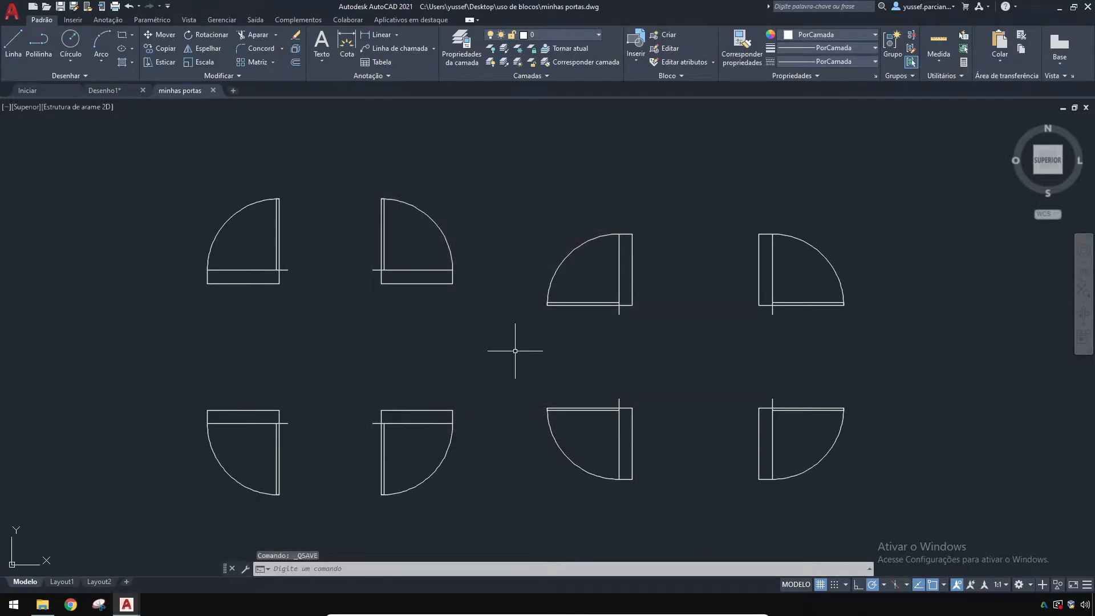
Step: Set the insertion scale units of the minhas portas drawing to metres (Metros) and save the file
type("unidades")
key("Return")
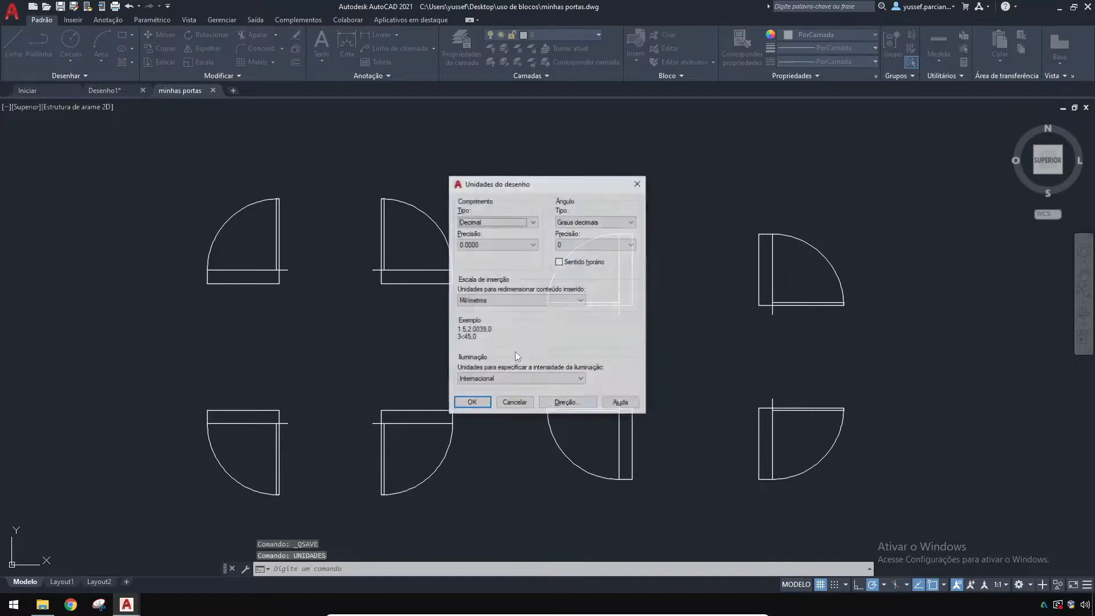
left_click(522, 301)
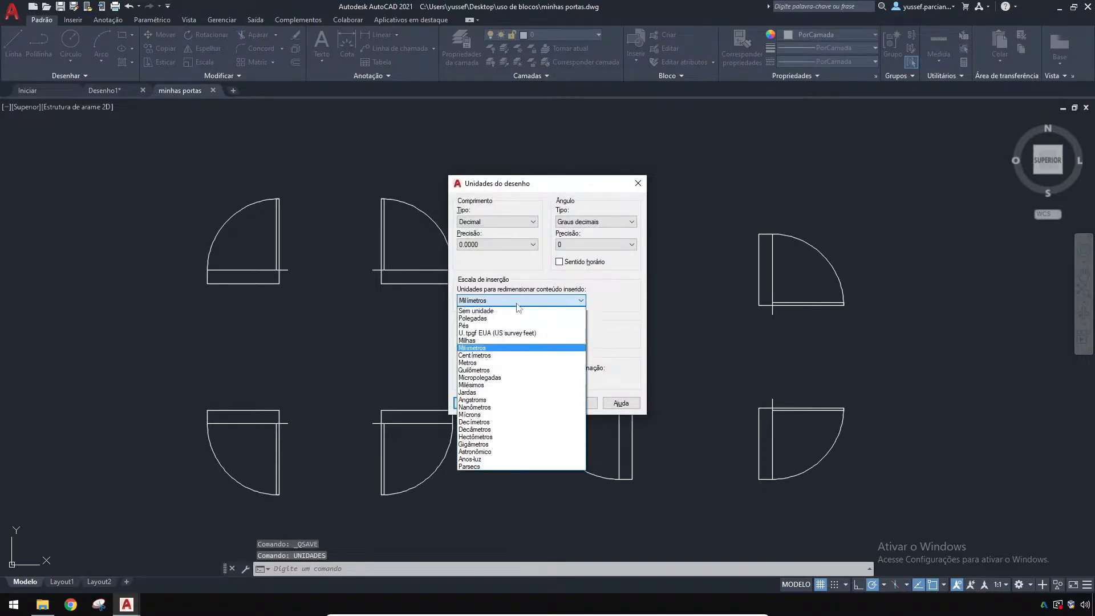
left_click(481, 363)
left_click(471, 403)
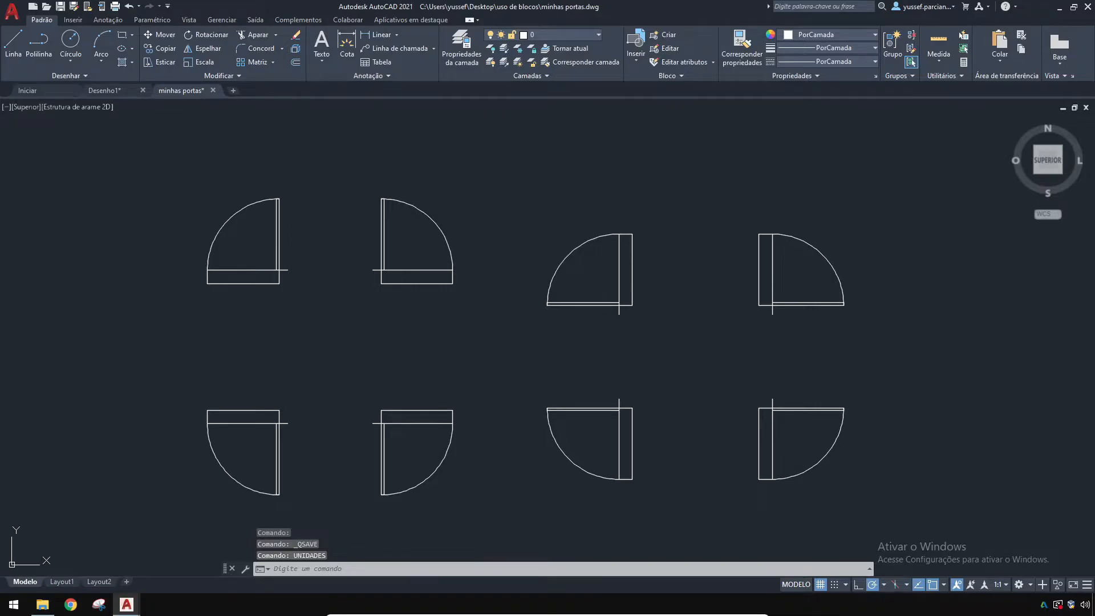
key("ctrl+s")
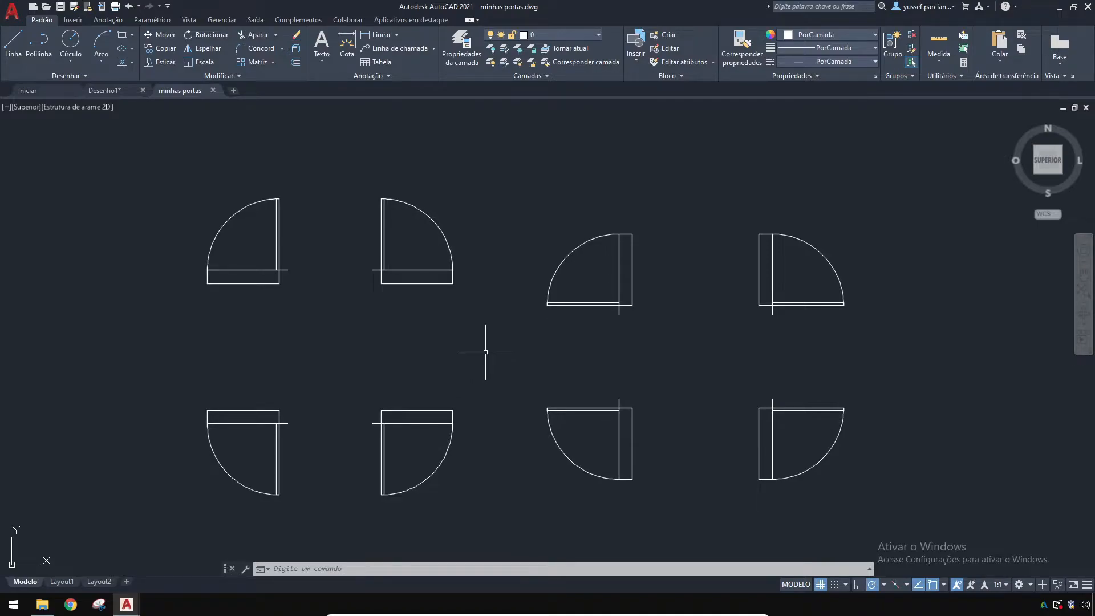
Step: Delete the eight loose door symbols beside the floor plan in the Desenho1 drawing
left_click(108, 90)
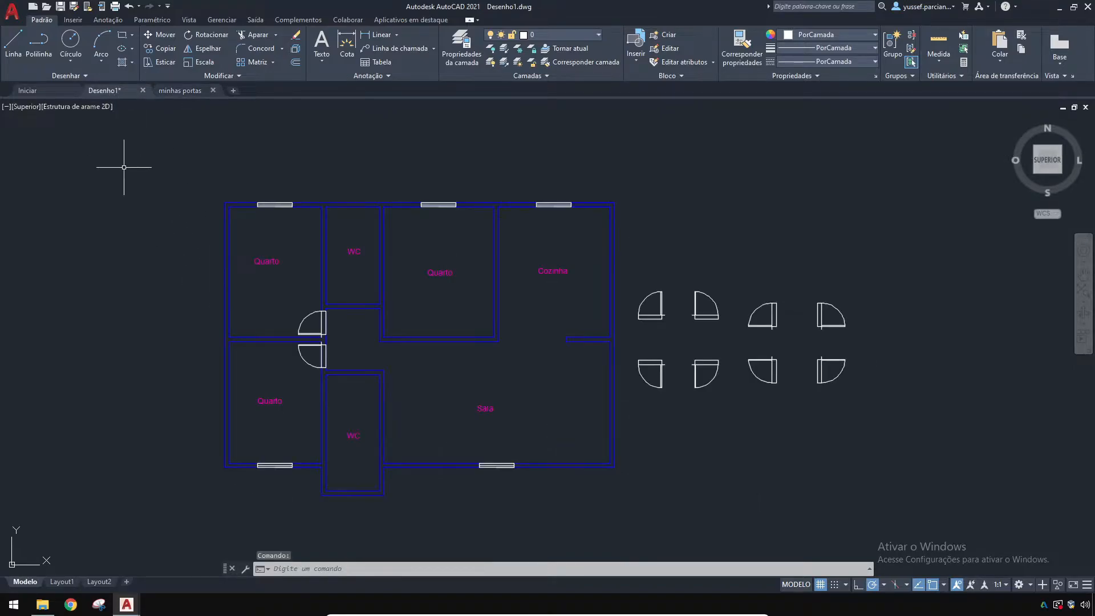
left_click(626, 265)
left_click(850, 439)
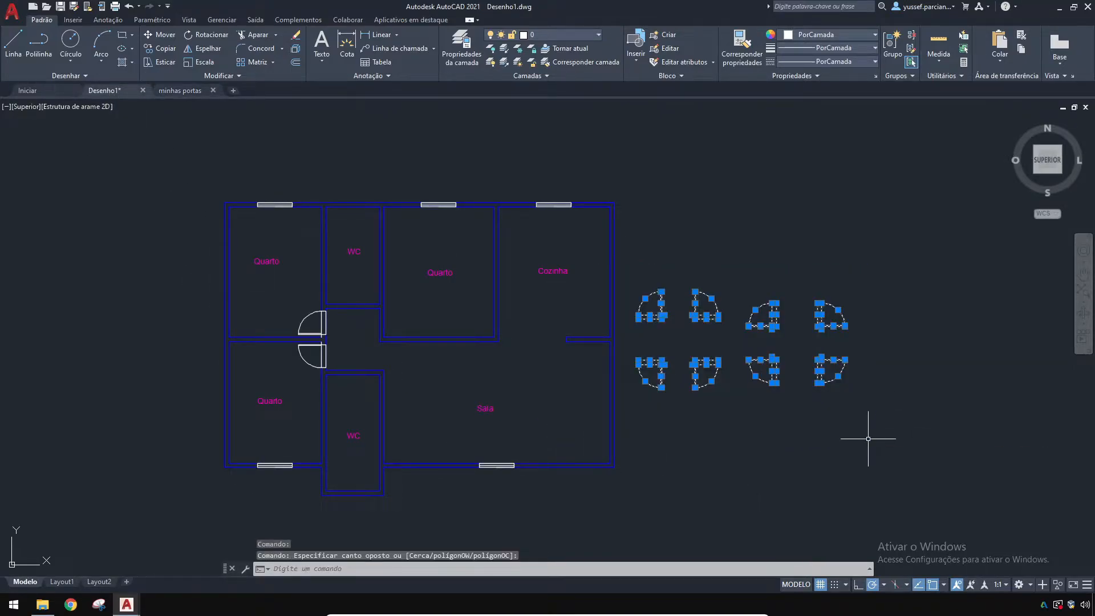
key("Delete")
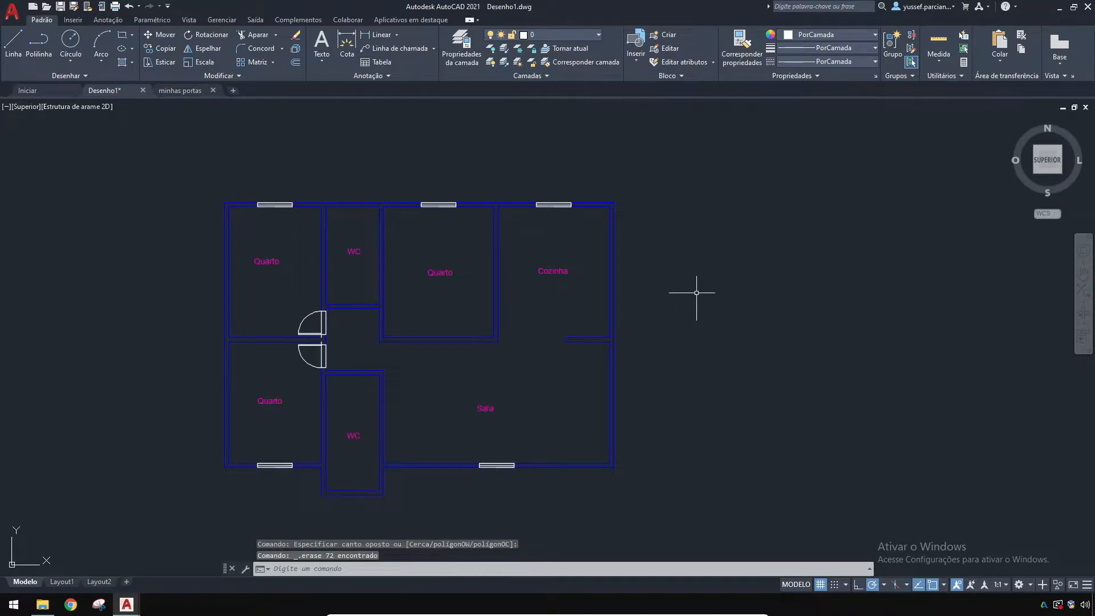
left_click(178, 91)
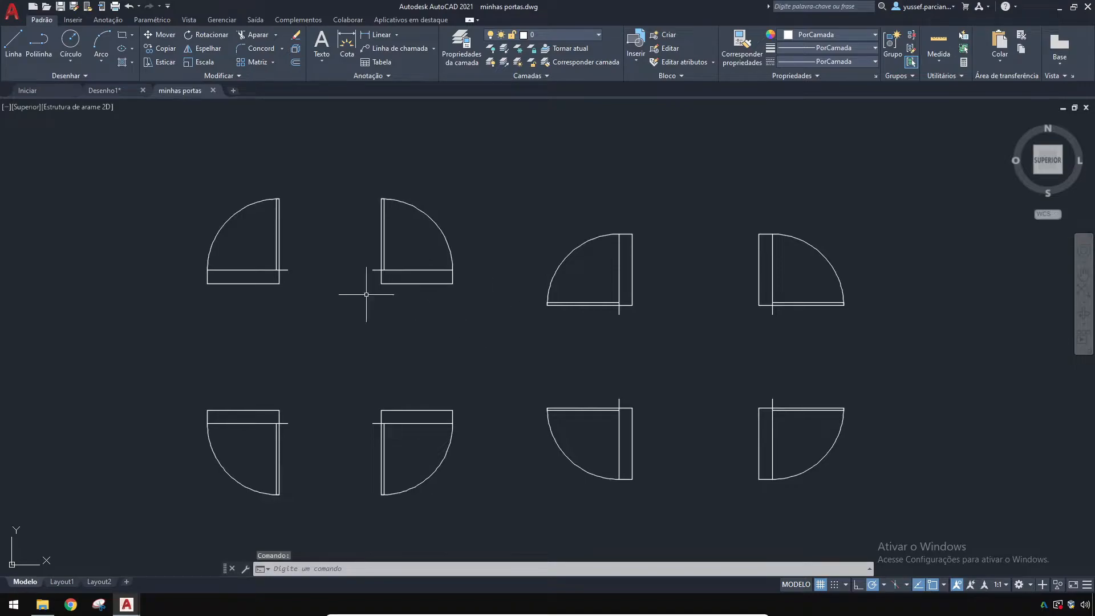
left_click(108, 91)
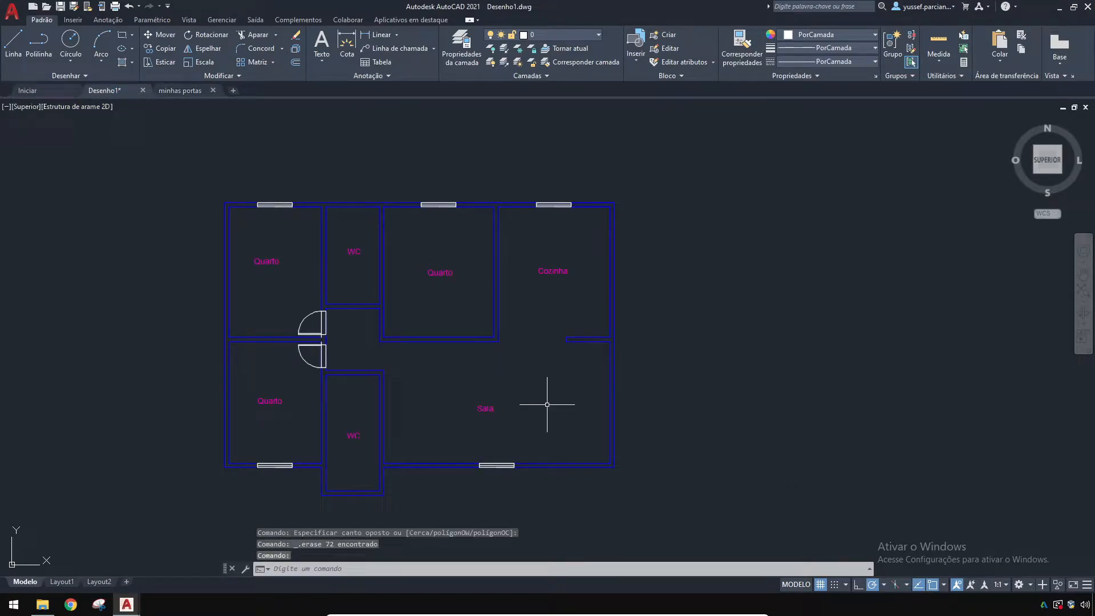
middle_click(728, 321)
middle_click(728, 321)
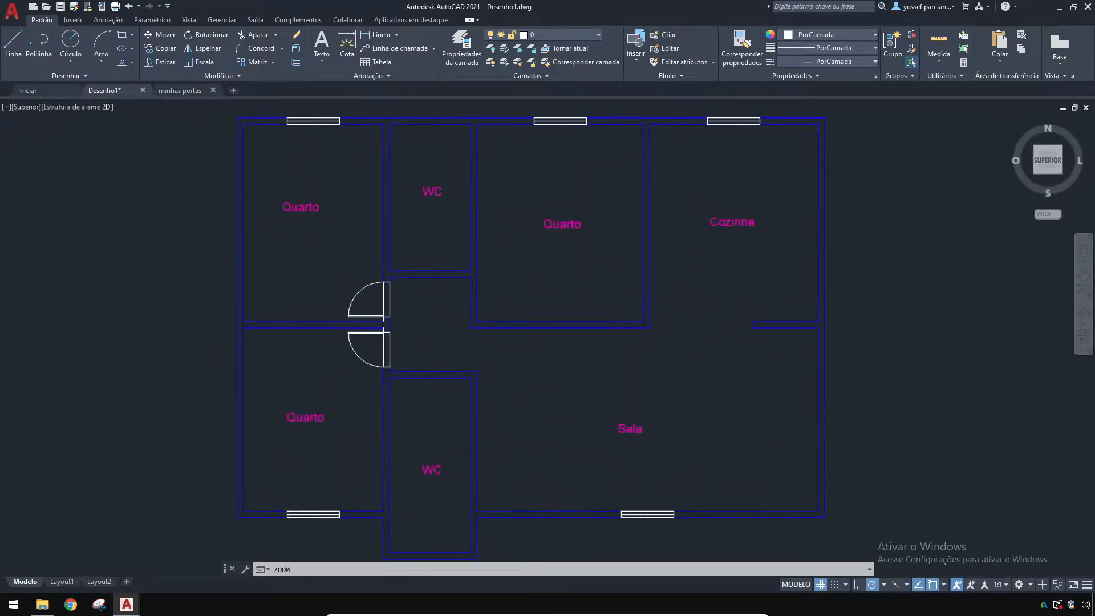
scroll(536, 358, "down", 3)
middle_click_drag(557, 361, 374, 353)
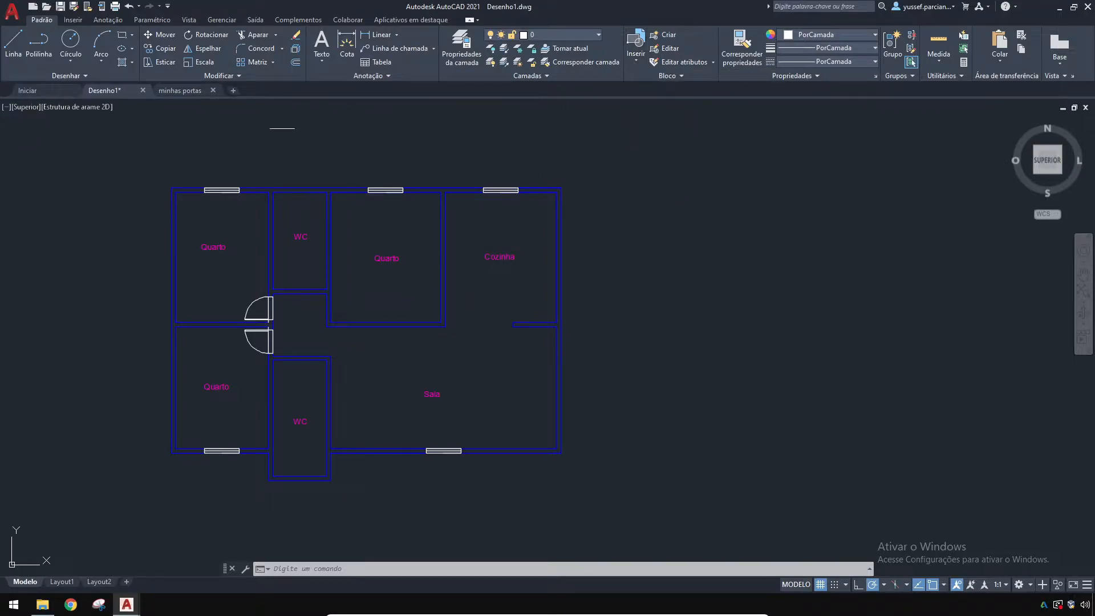
left_click(180, 94)
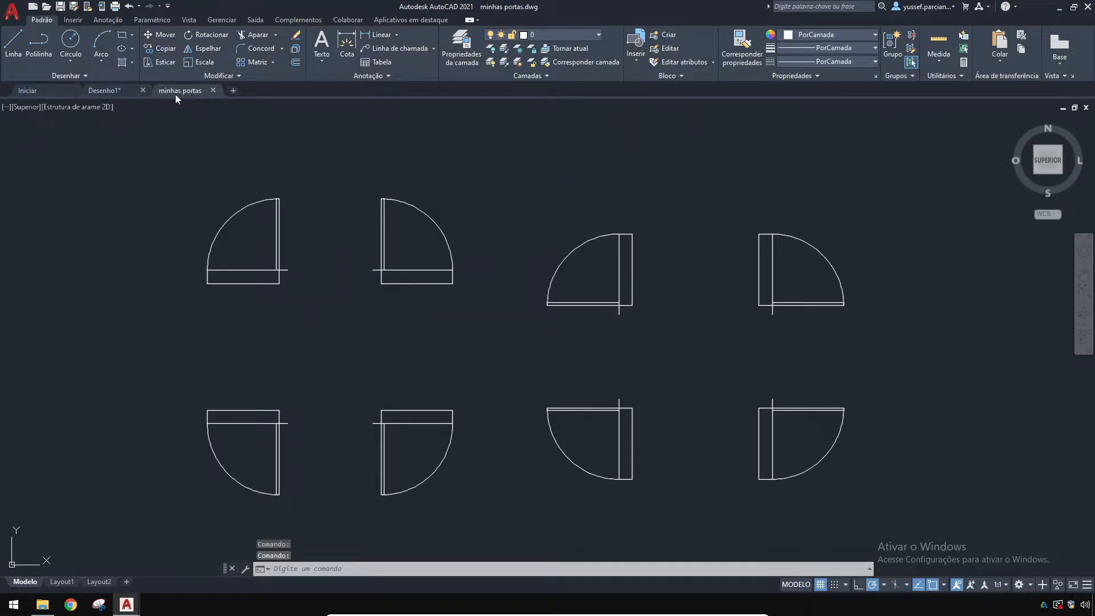
left_click(118, 93)
Step: Open the block libraries in Desenho1 and dock the Blocks palette beside the drawing area
left_click(636, 60)
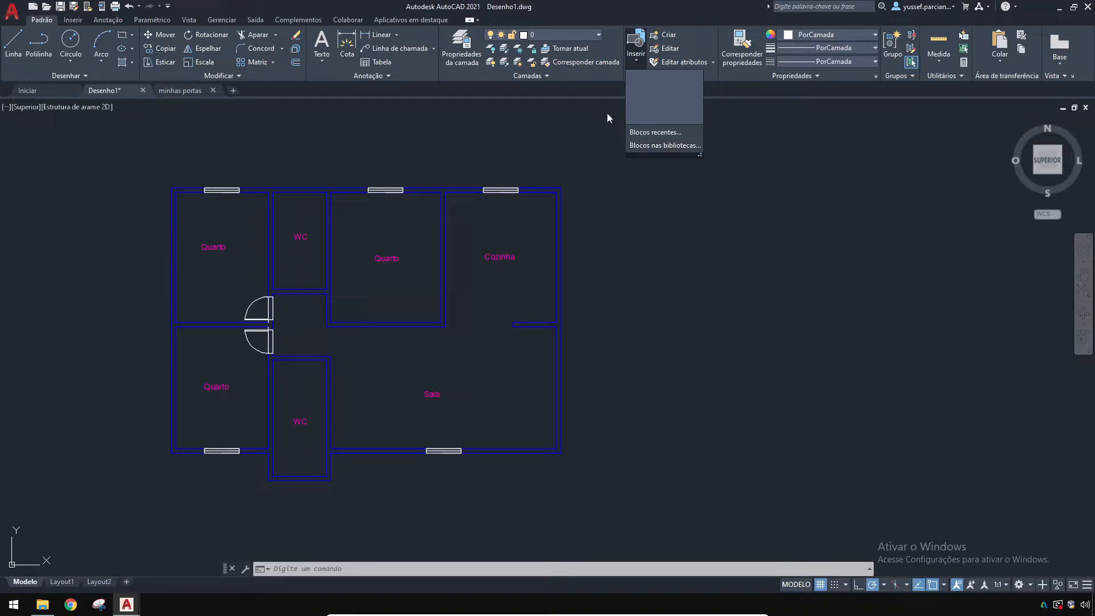
left_click(653, 146)
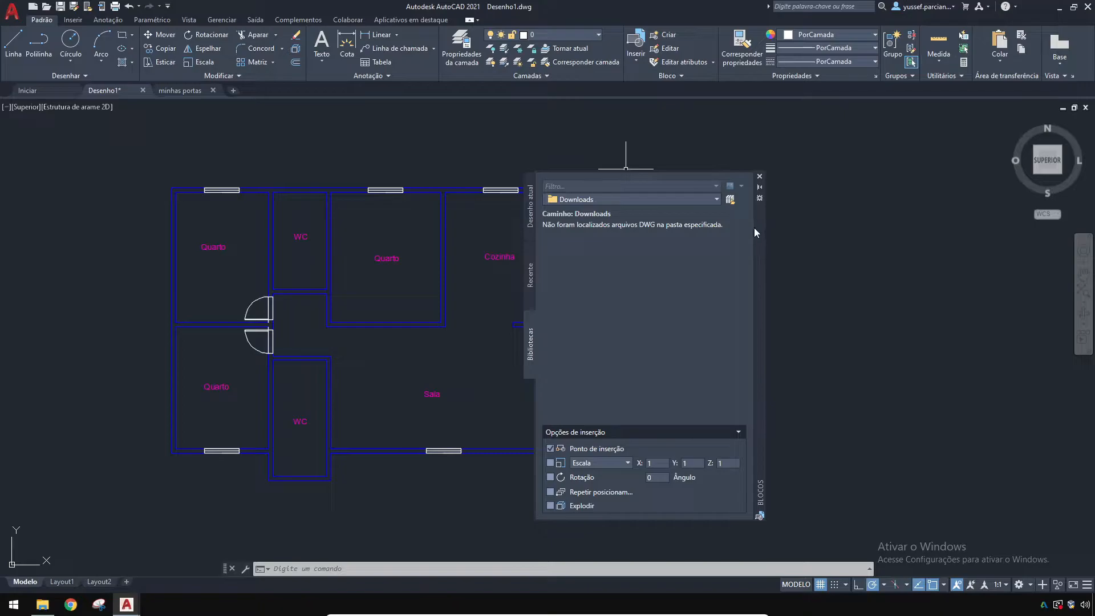
left_click_drag(759, 268, 1086, 268)
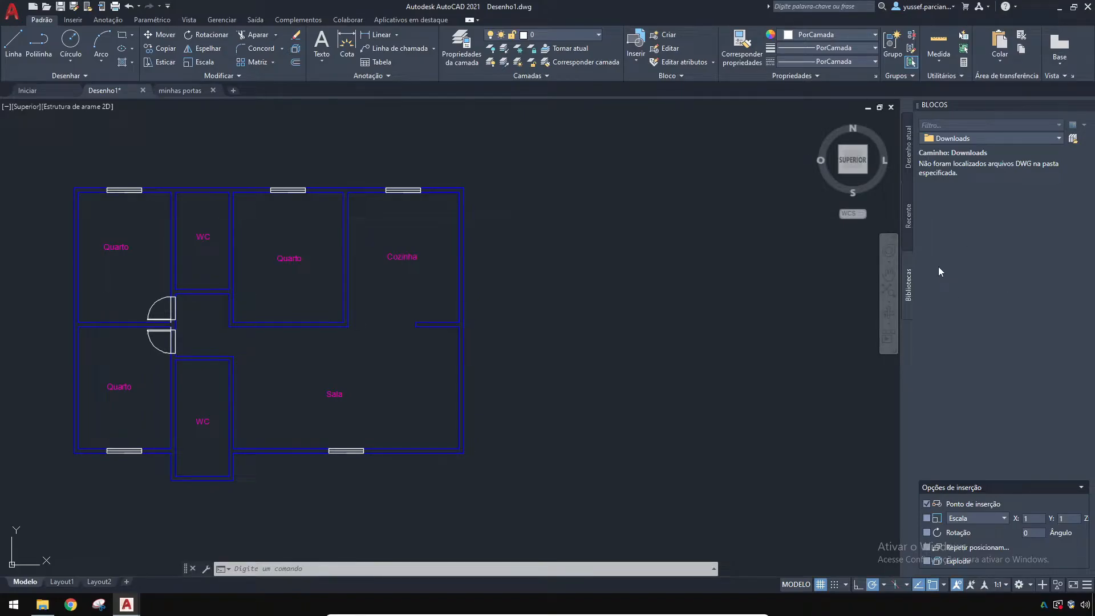
Step: Review the Blocks palette's collections of current drawing, recent and library blocks
left_click(908, 207)
left_click(909, 149)
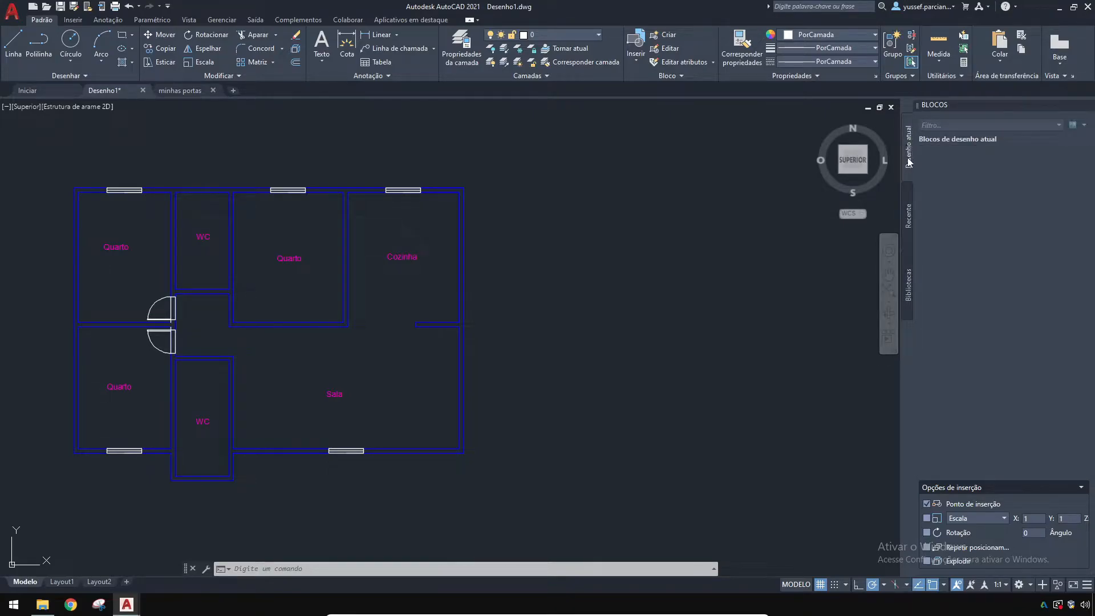
left_click(911, 212)
left_click(909, 288)
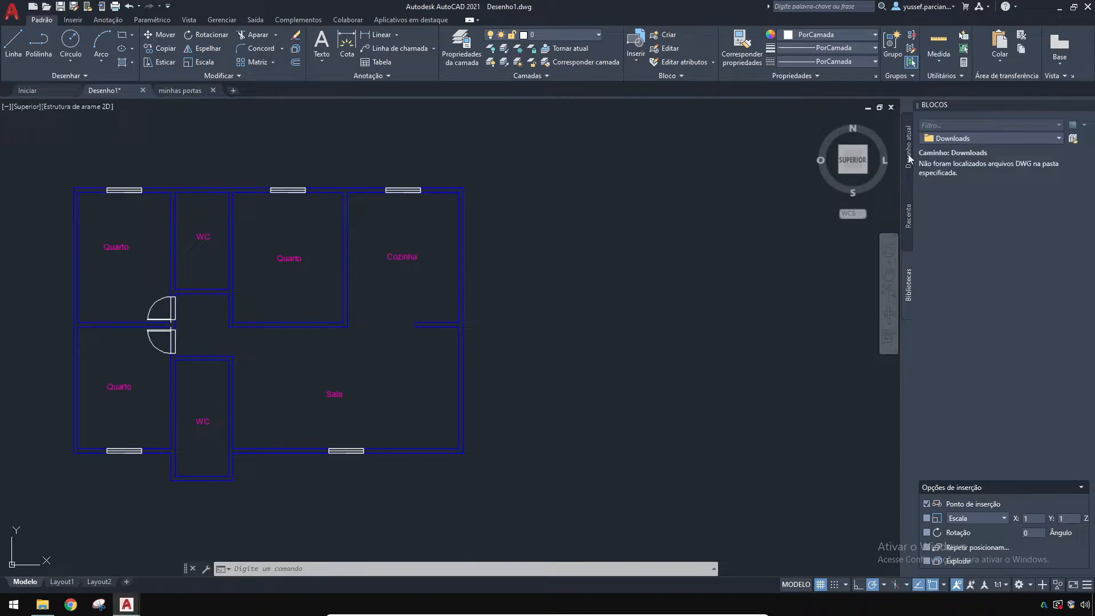
left_click(909, 149)
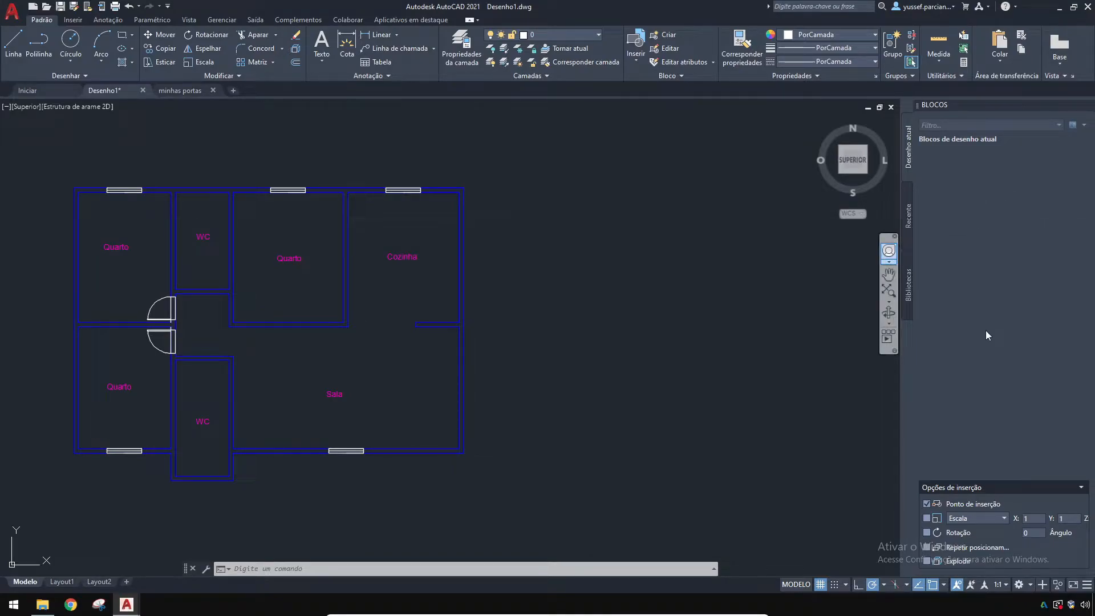
left_click(909, 218)
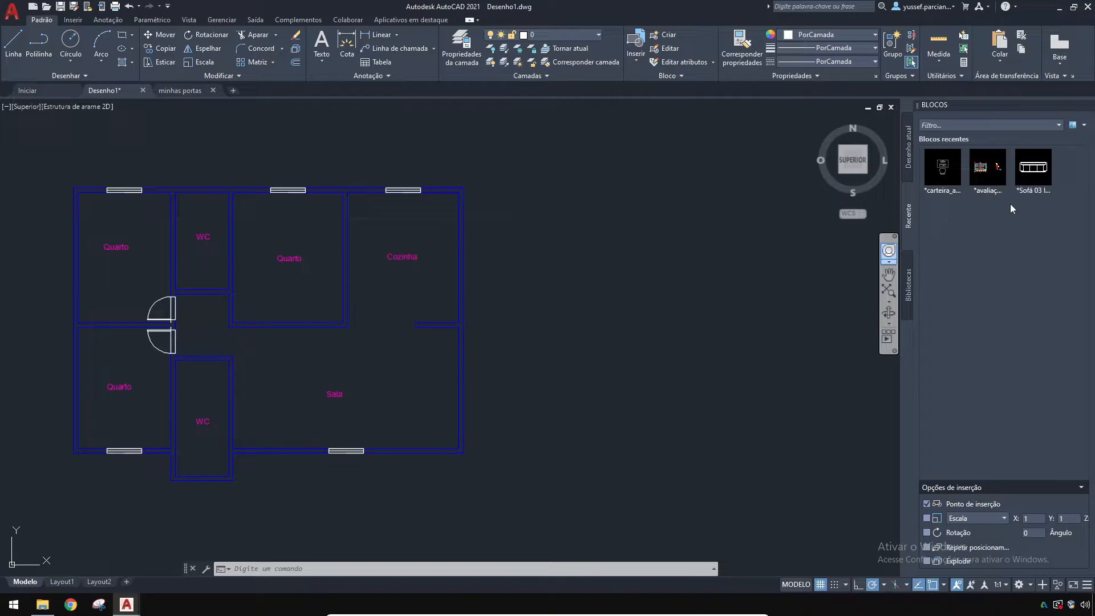
Step: Load the uso de blocos folder from the desktop as the block library in the Blocks palette
left_click(909, 279)
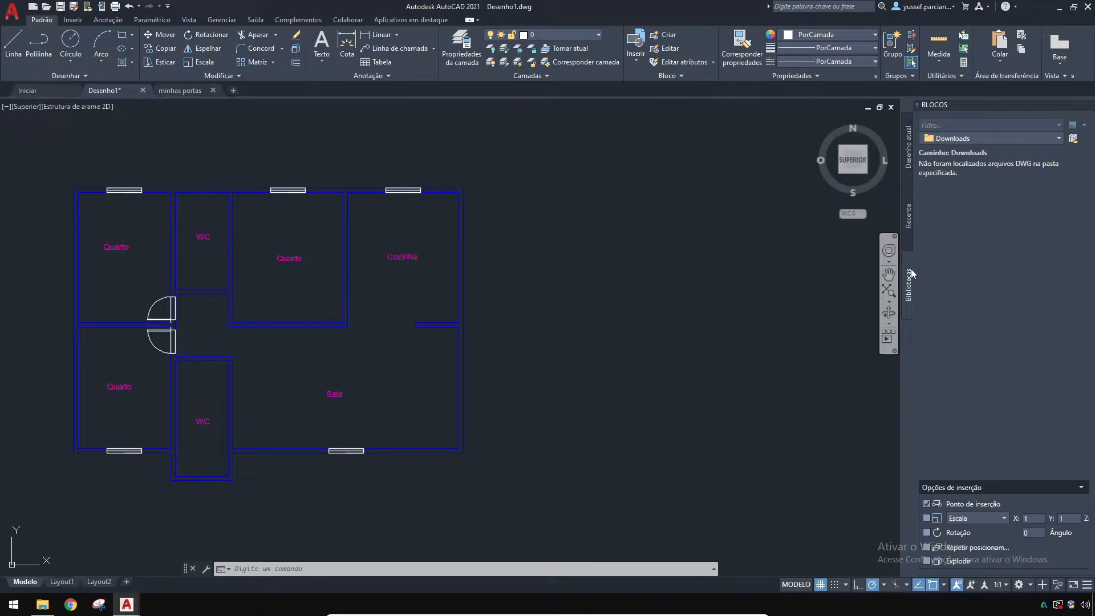
left_click(1073, 139)
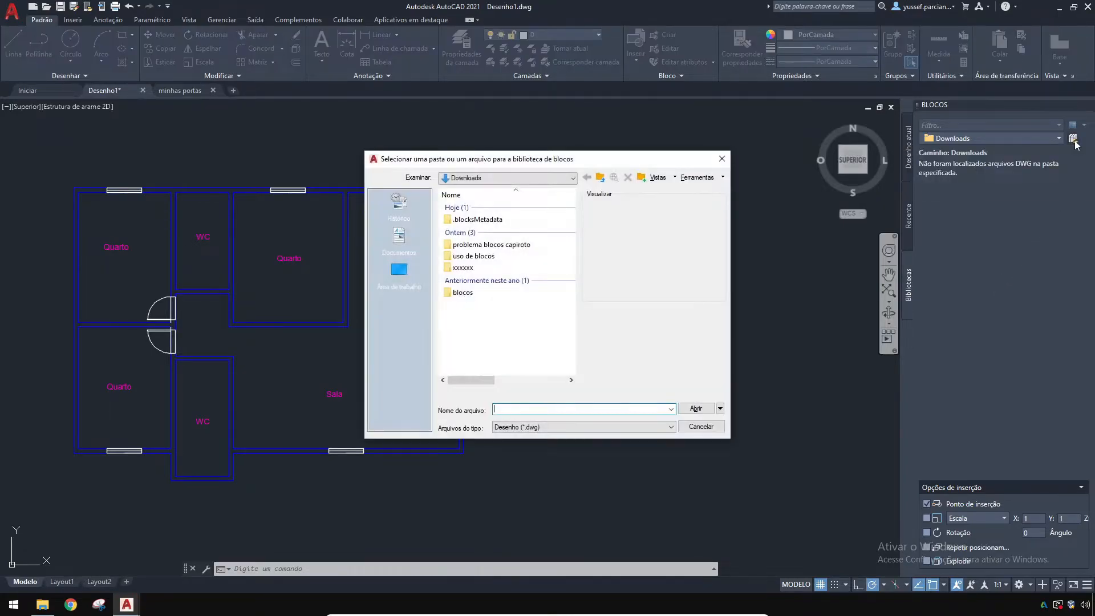
left_click(399, 270)
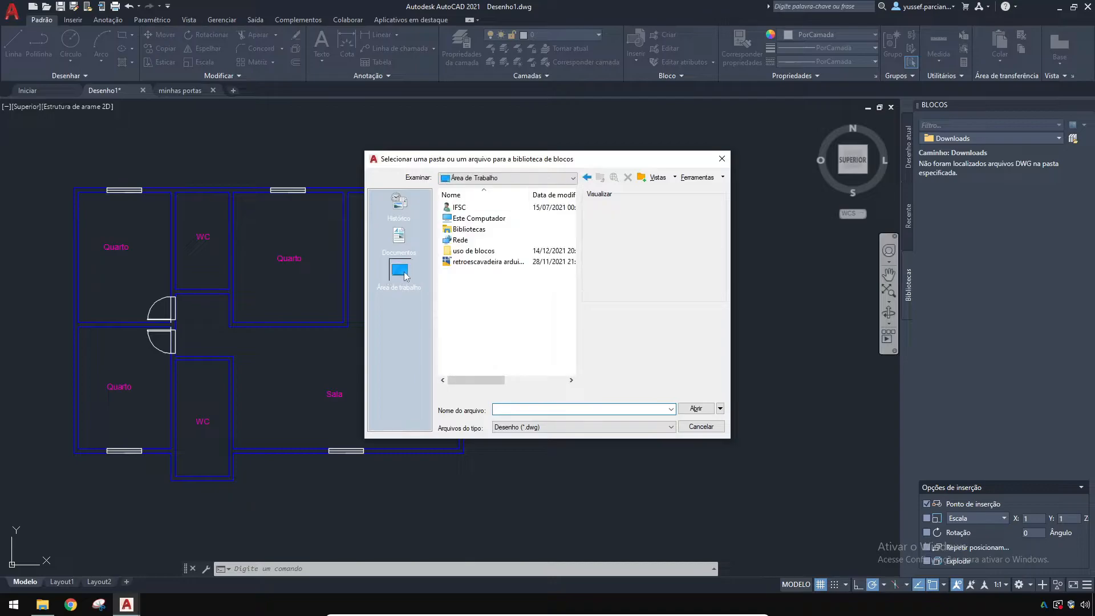
left_click(472, 250)
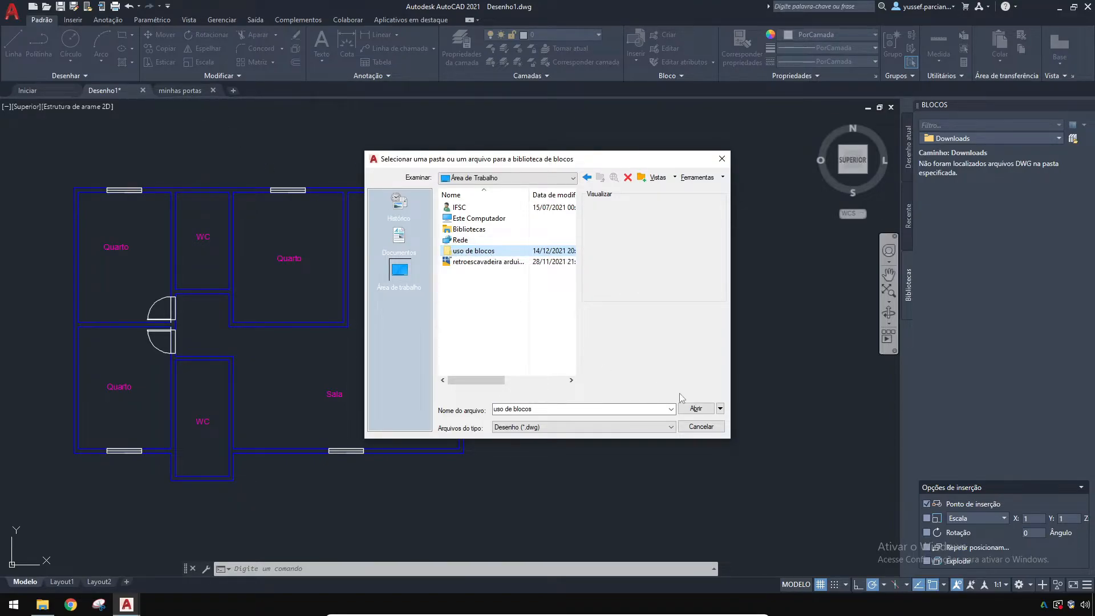
left_click(696, 408)
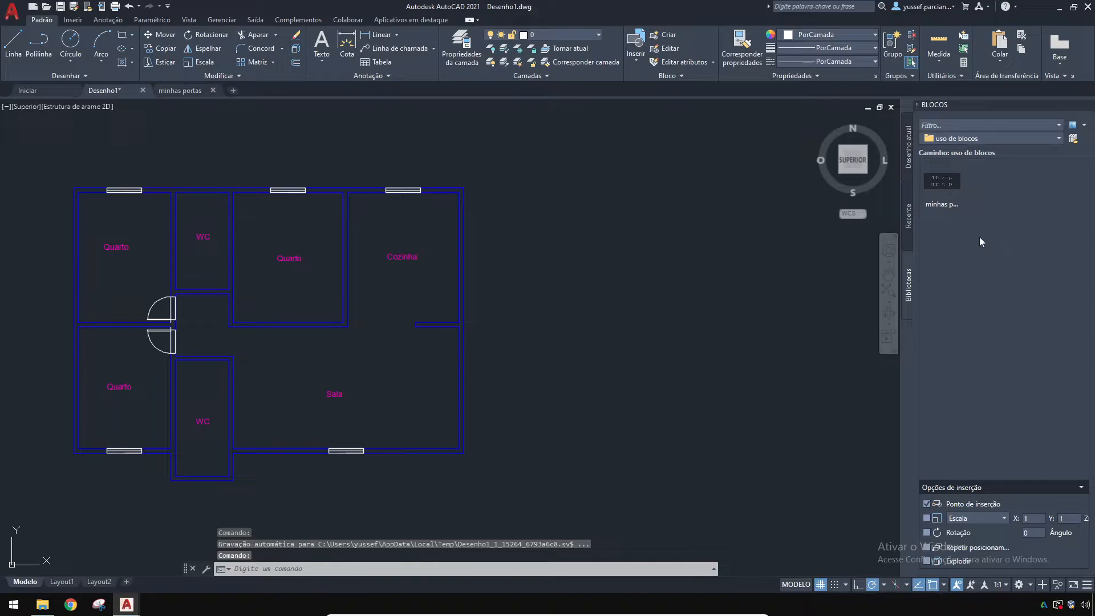
Step: Try to insert the whole minhas portas drawing from the library beside the floor plan in Desenho1
mouse_move(960, 191)
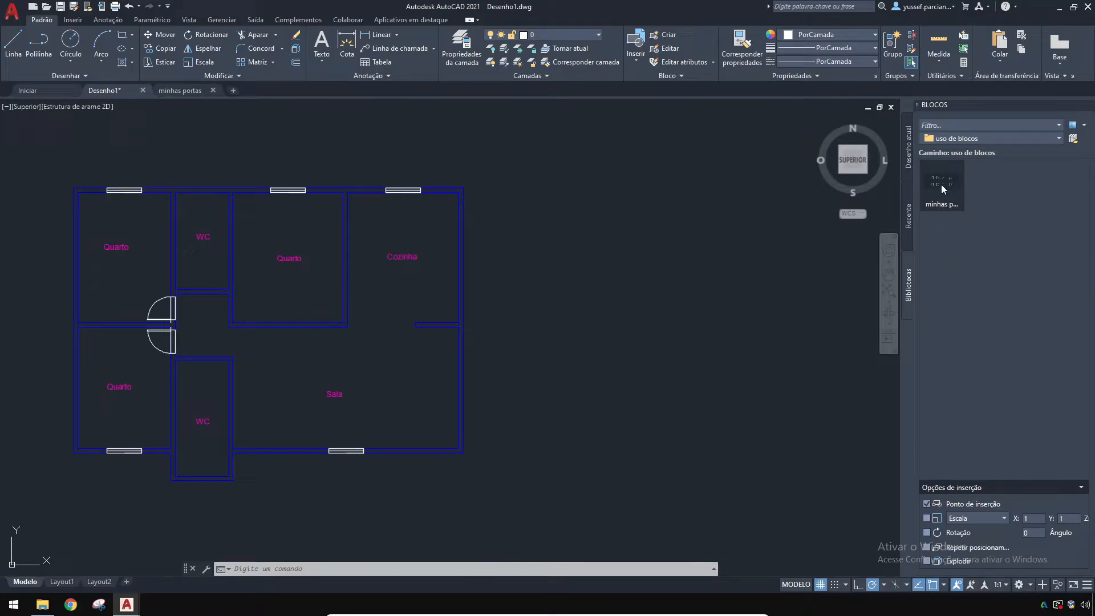
left_click(190, 90)
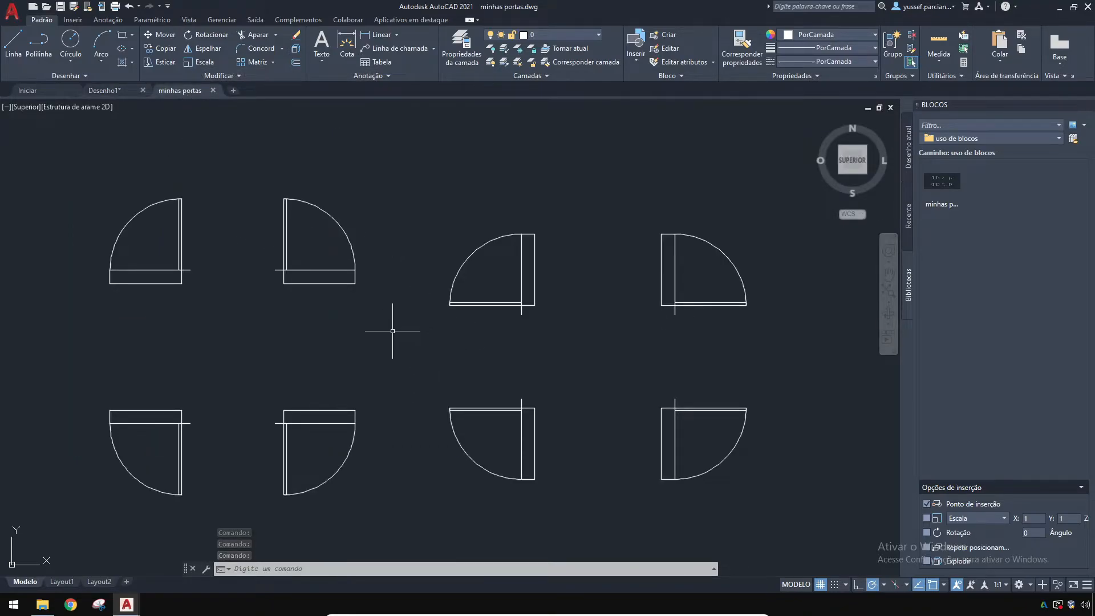
left_click(105, 90)
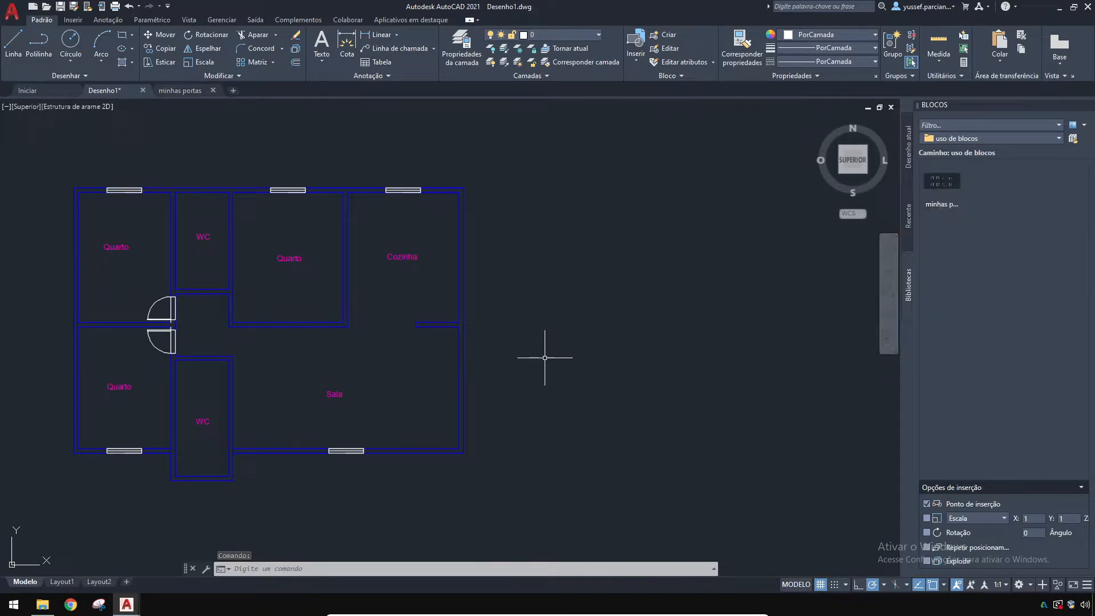
left_click(940, 183)
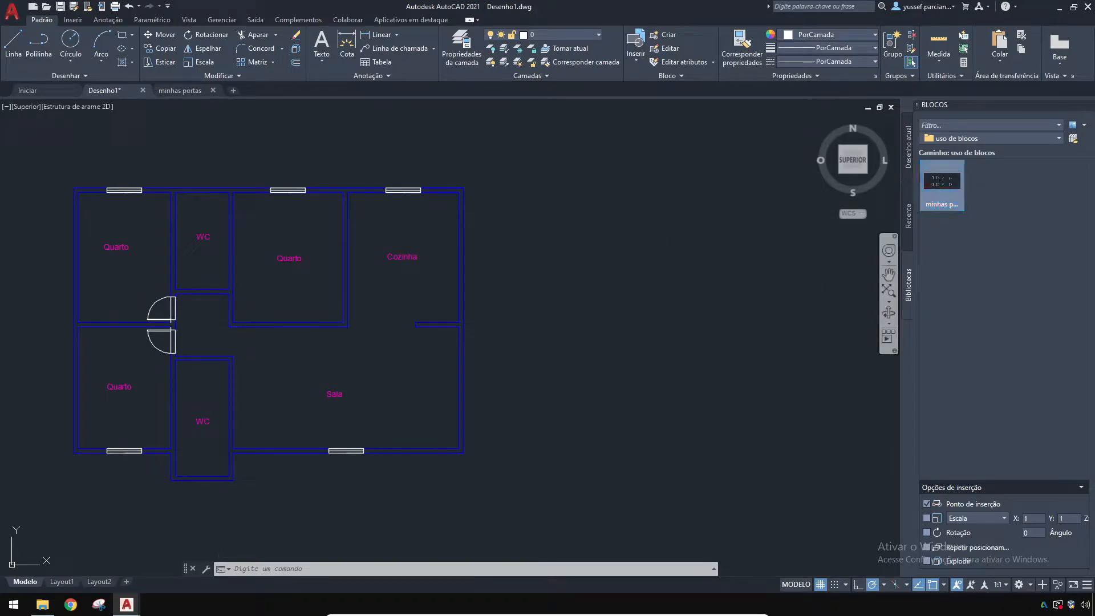
left_click(518, 372)
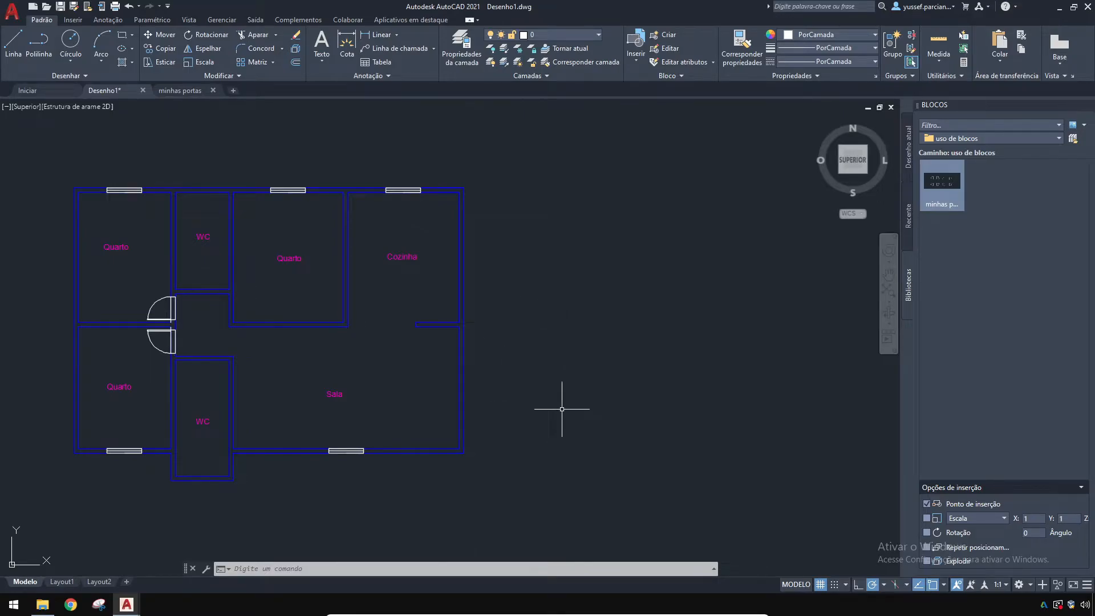
middle_click(536, 386)
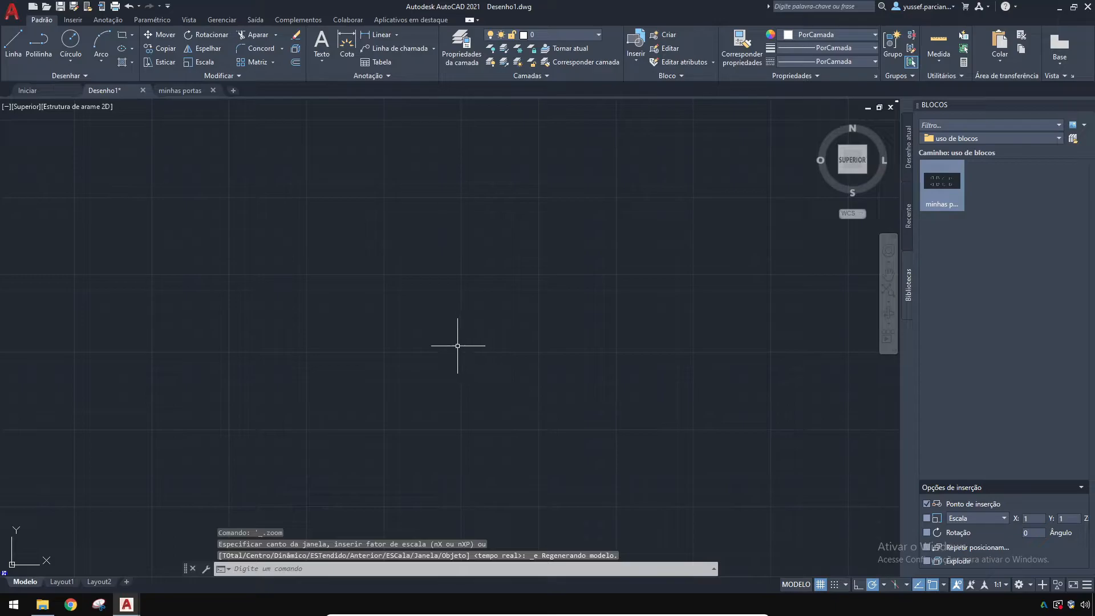
middle_click_drag(448, 357, 391, 264)
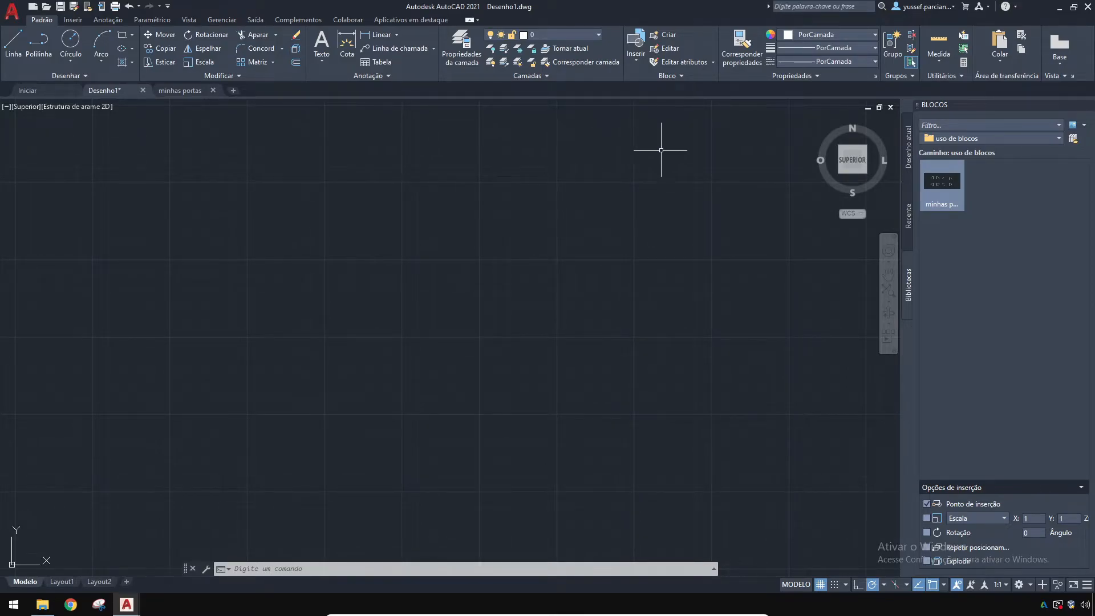
key("ctrl+z")
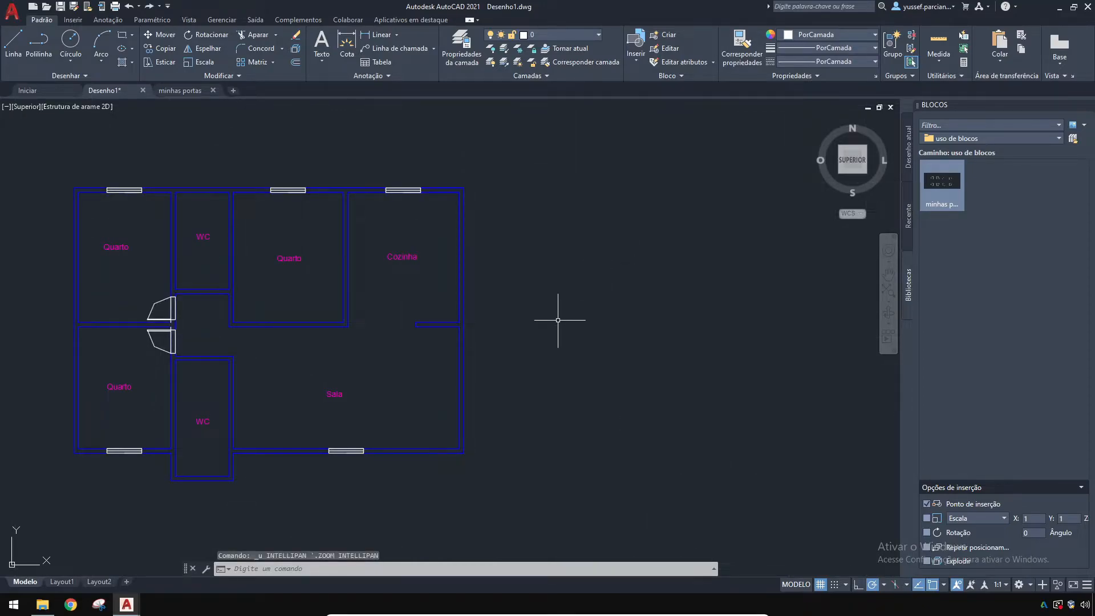
Step: Set the base point of the minhas portas drawing in the empty area amid the door symbols and save the file
mouse_move(949, 188)
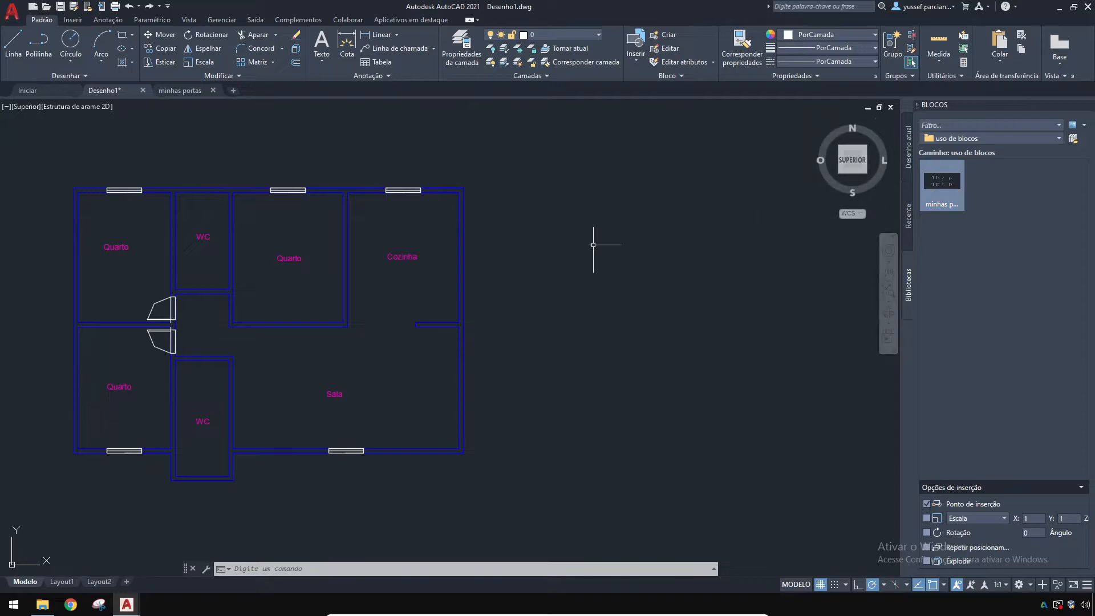
left_click(176, 90)
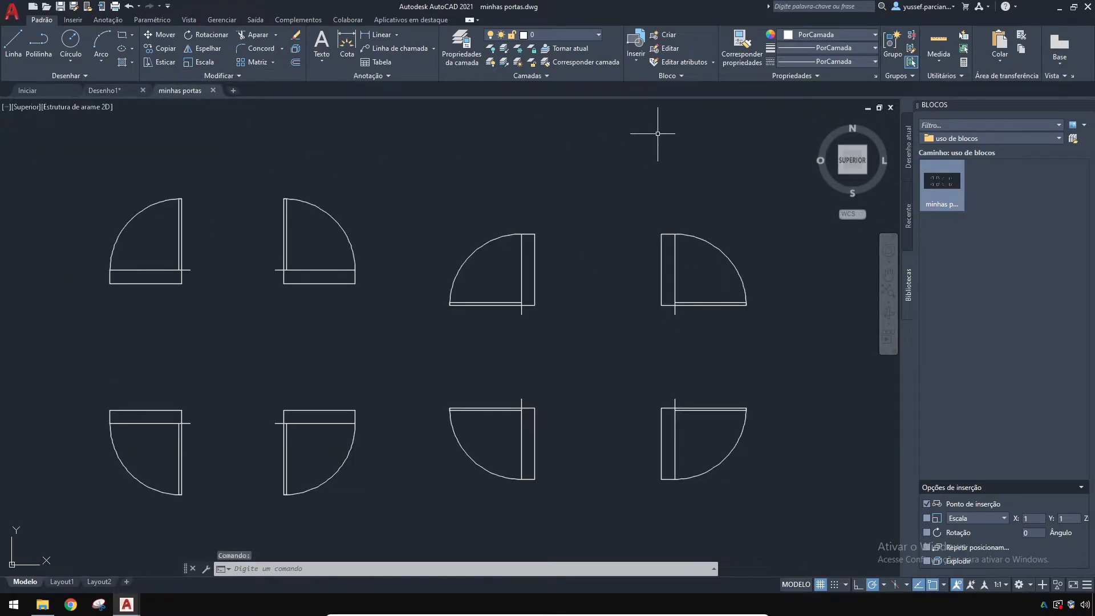
left_click(680, 77)
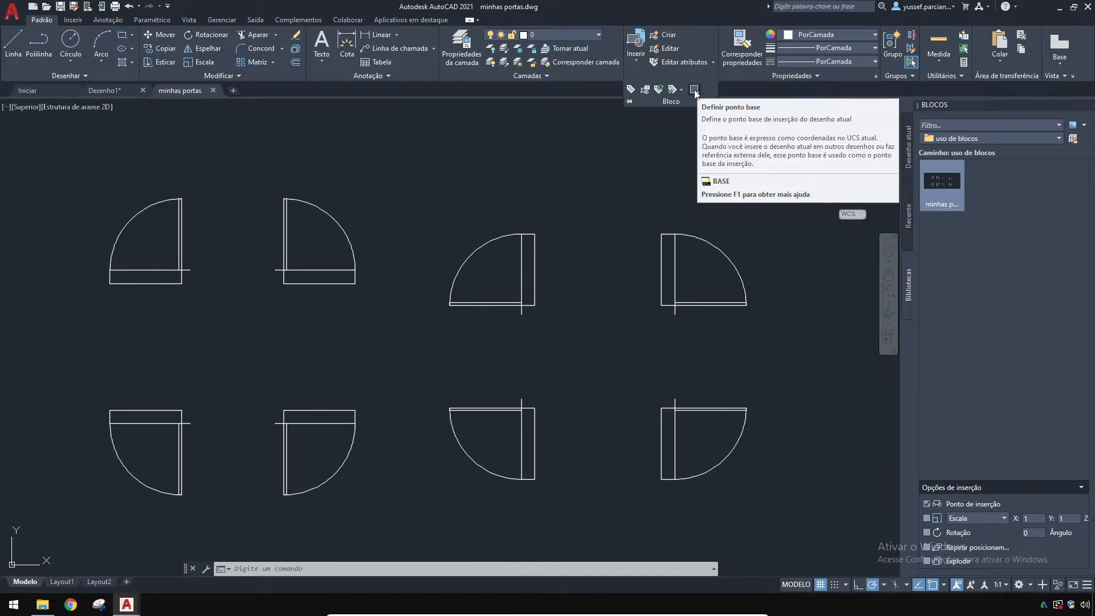
left_click(695, 90)
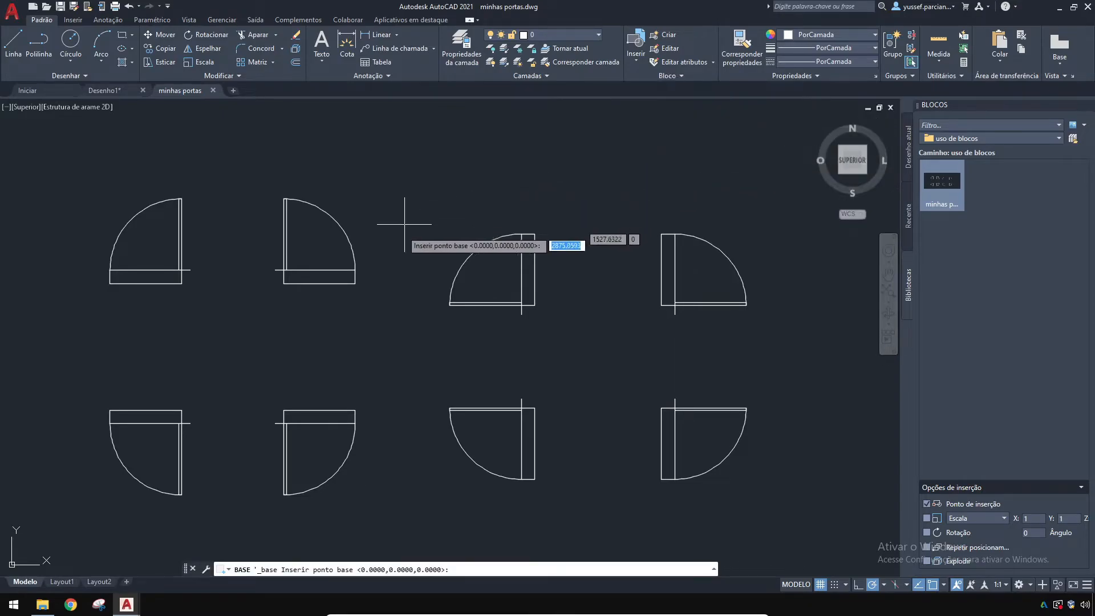
left_click(396, 352)
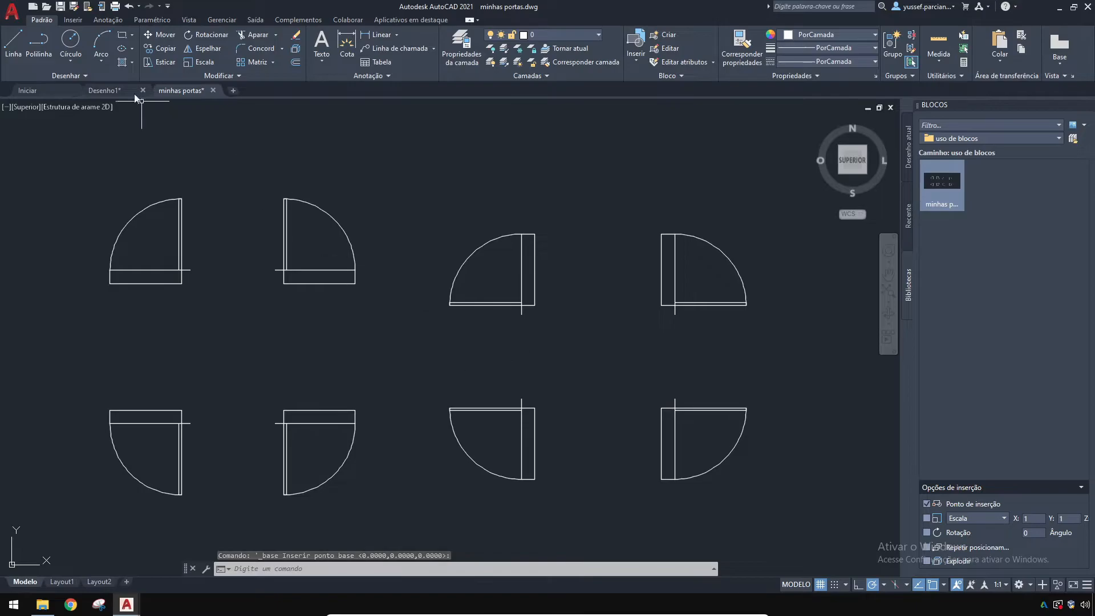
left_click(60, 8)
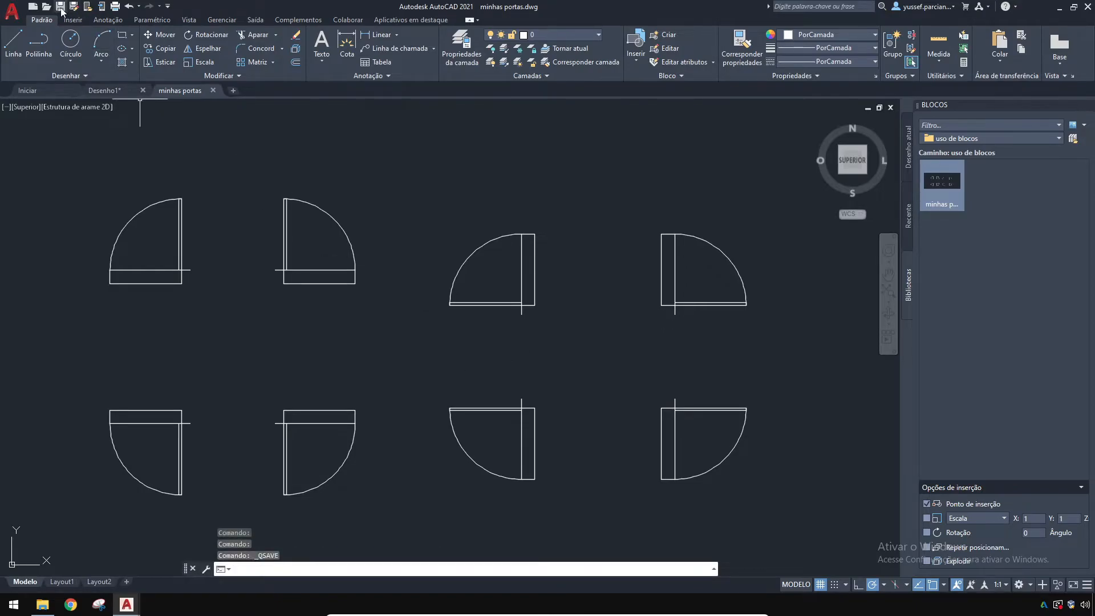
Step: Insert the minhas portas drawing from the library beside the Desenho1 floor plan, redefining the existing block
left_click(110, 90)
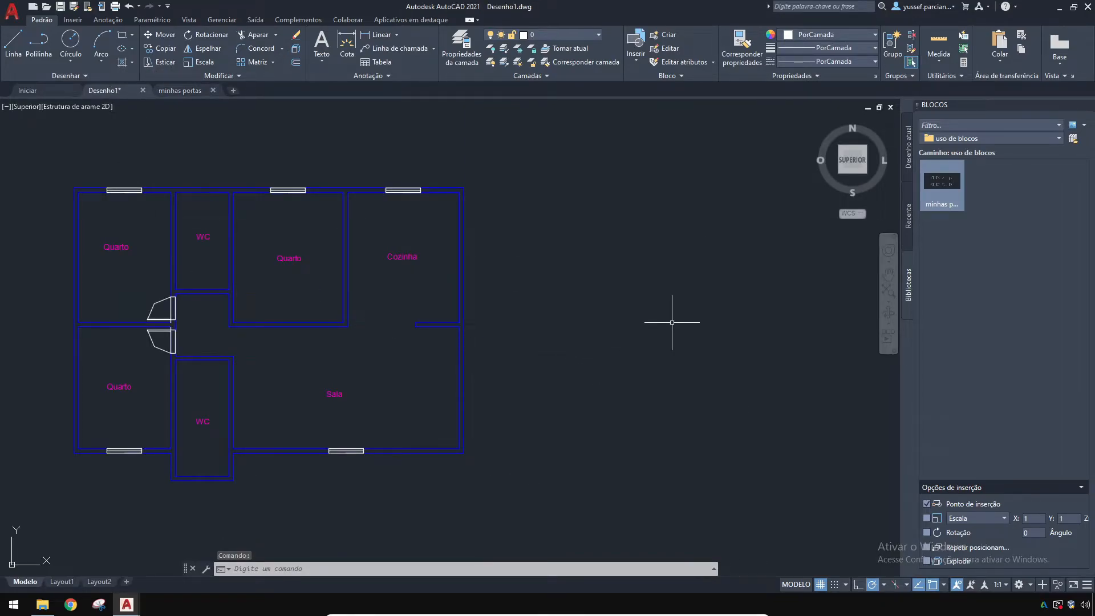
left_click(946, 182)
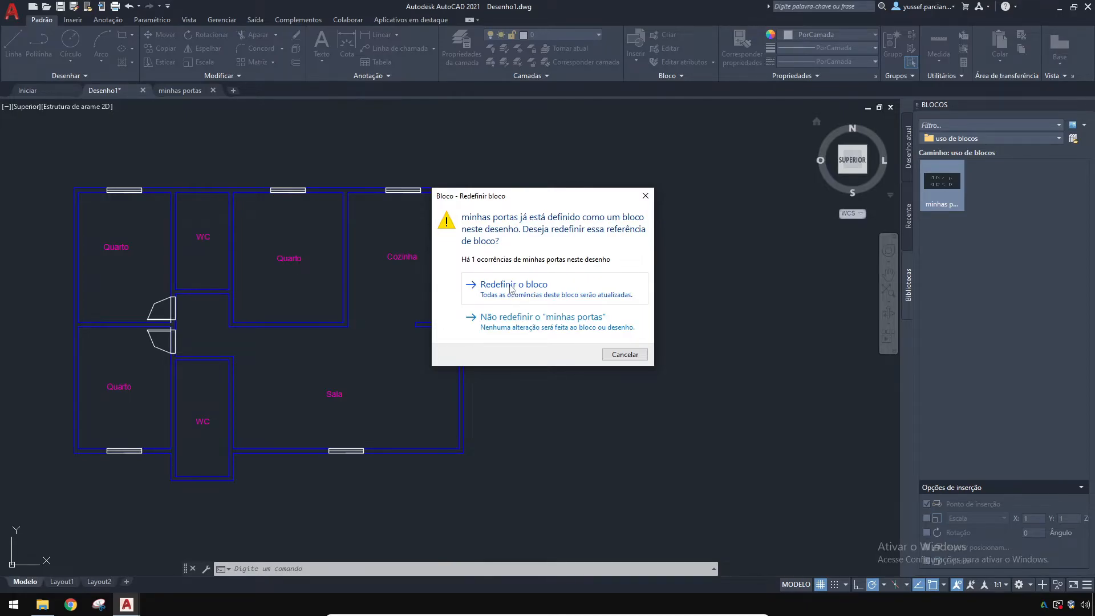
left_click(511, 288)
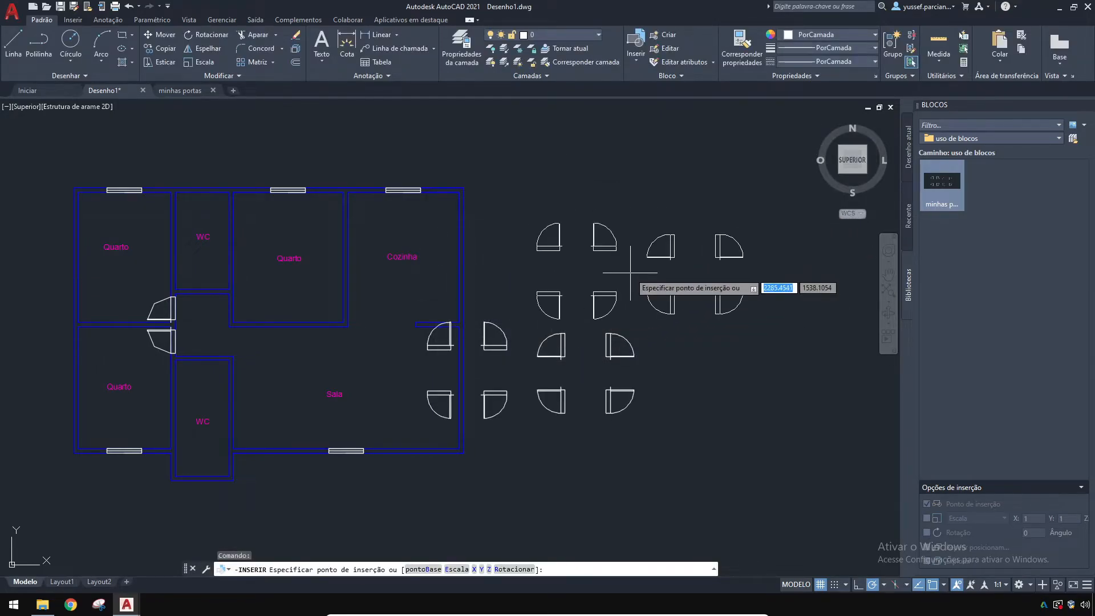
left_click(637, 217)
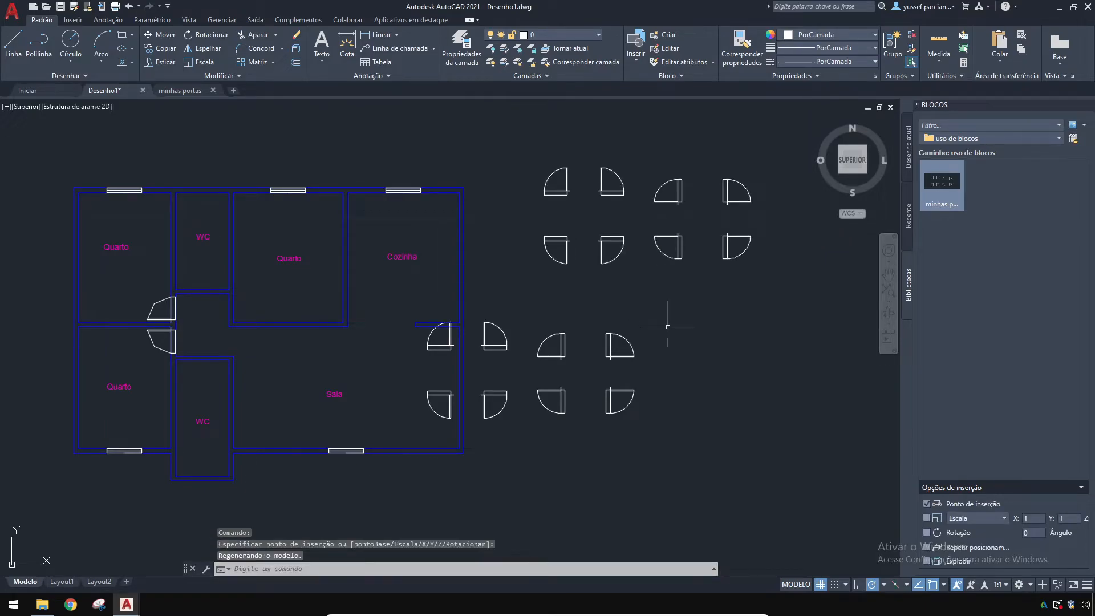
Step: Delete the inserted minhas portas door sets from the Desenho1 drawing
left_click(950, 185)
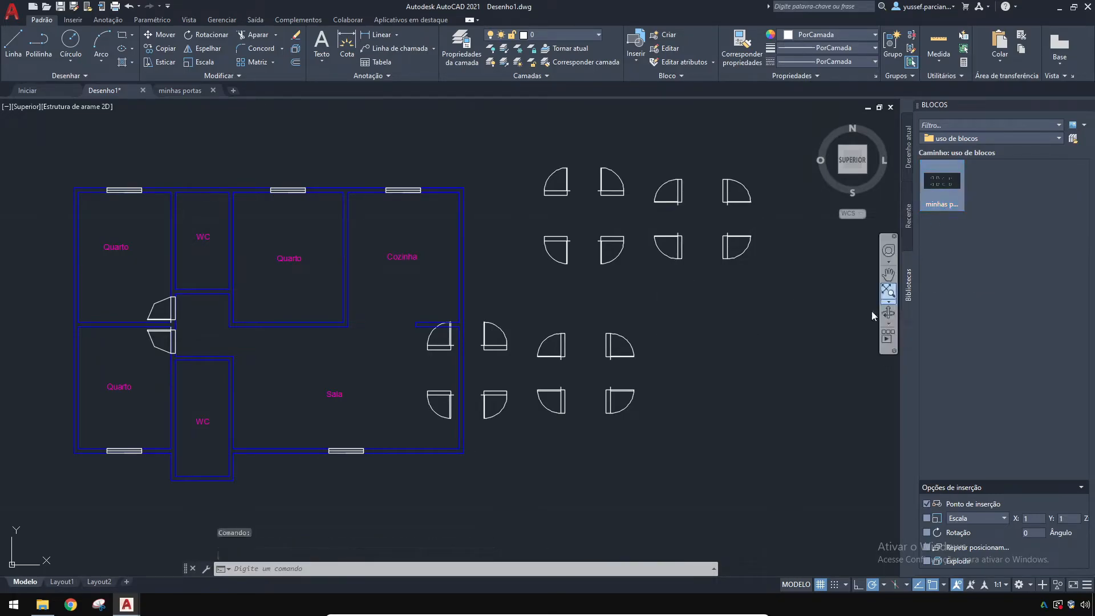
left_click(726, 491)
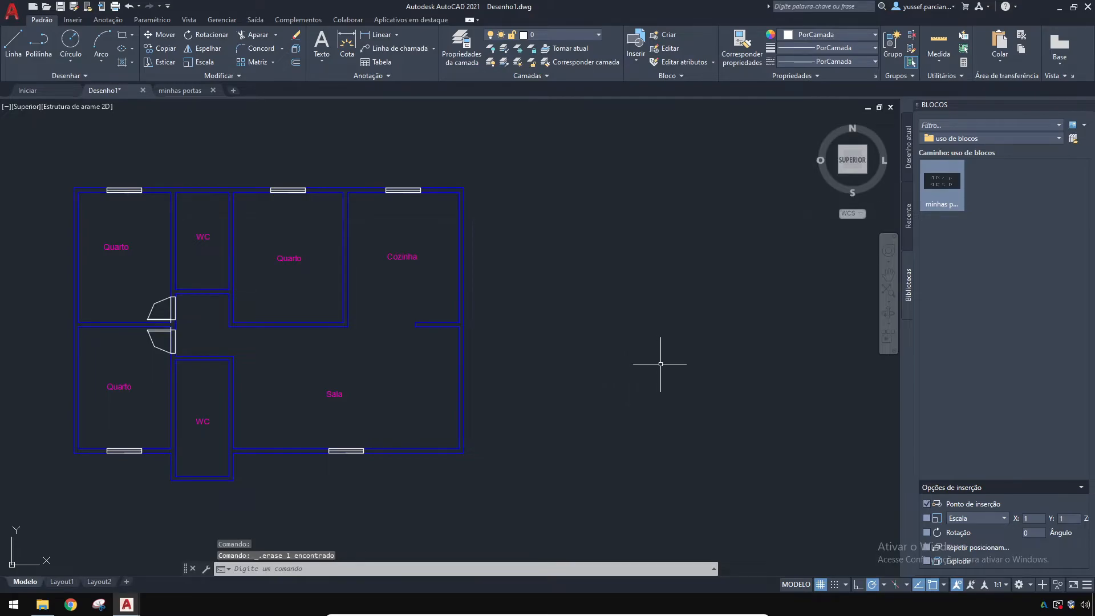
mouse_move(951, 185)
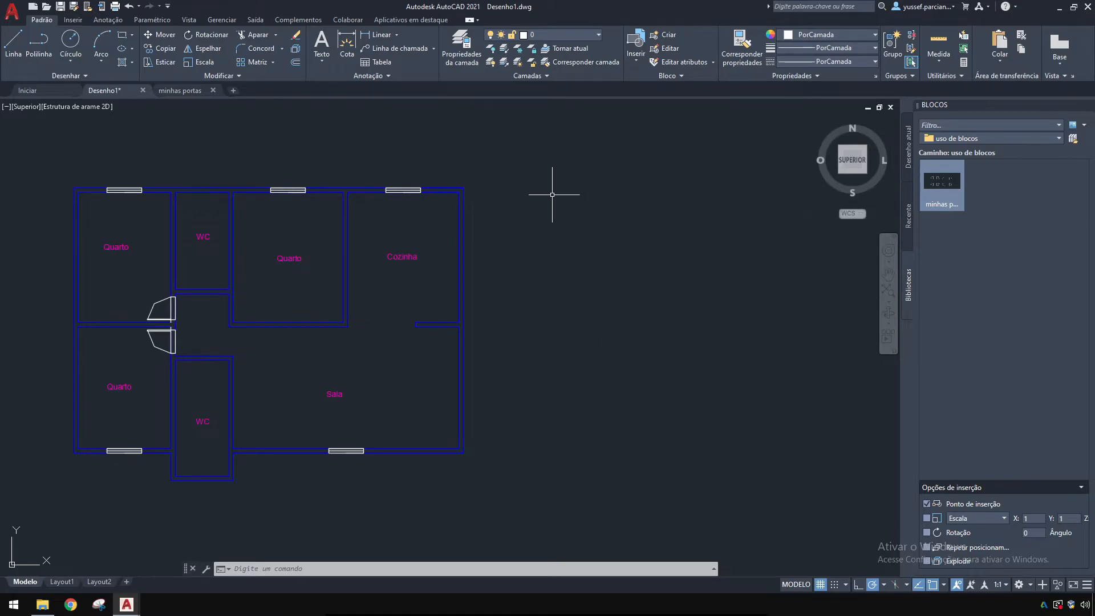
Step: Define the upper-left door in minhas portas as the block "porta topo direita", with its base point at the right end of the reference line
left_click(179, 90)
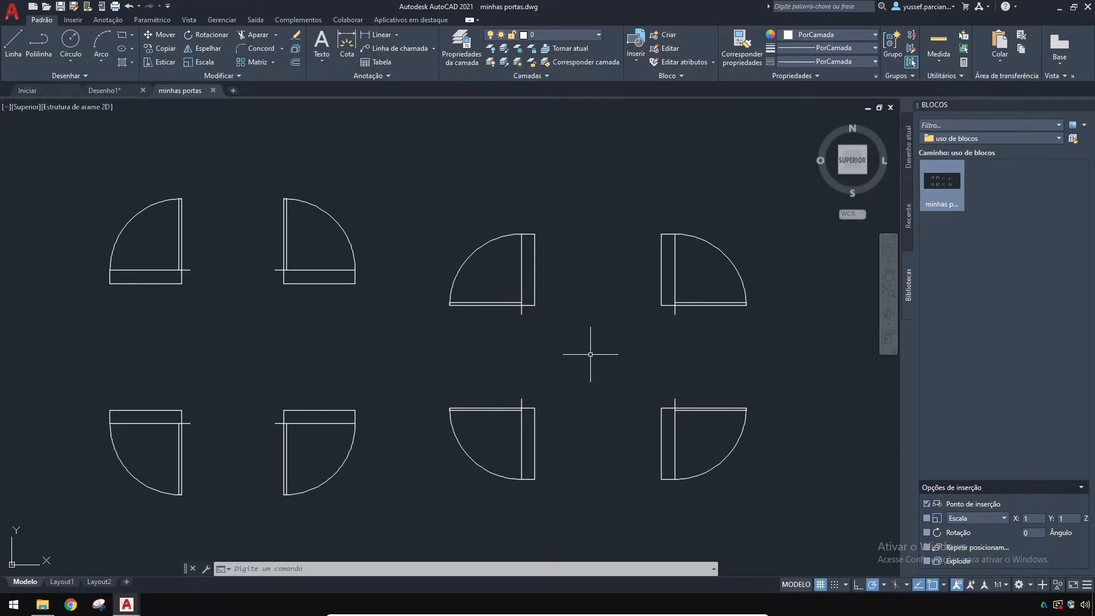
left_click(81, 167)
left_click(203, 316)
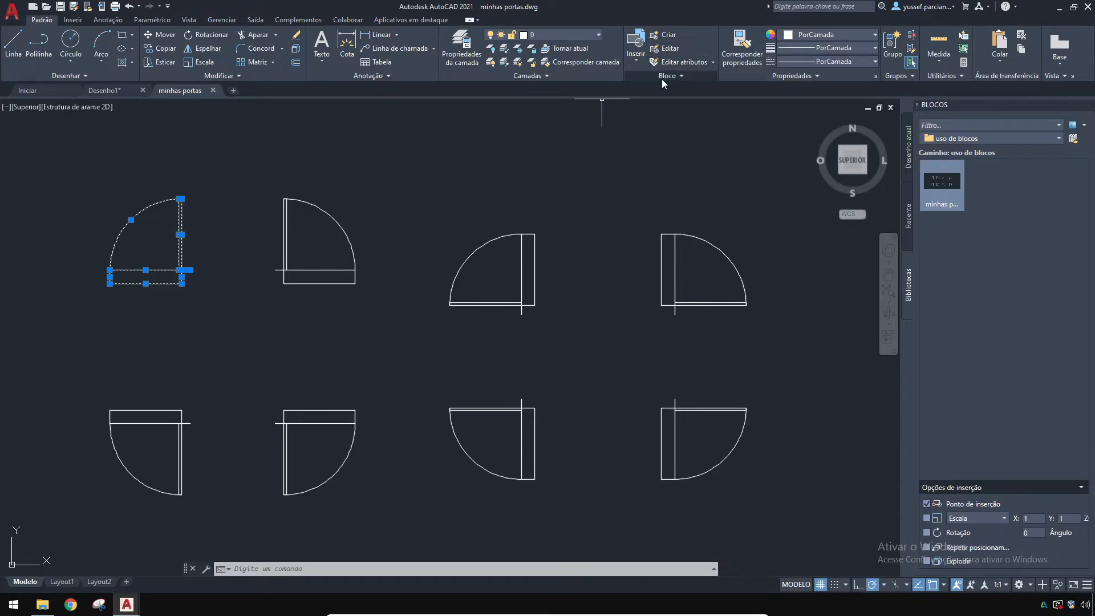
left_click(669, 36)
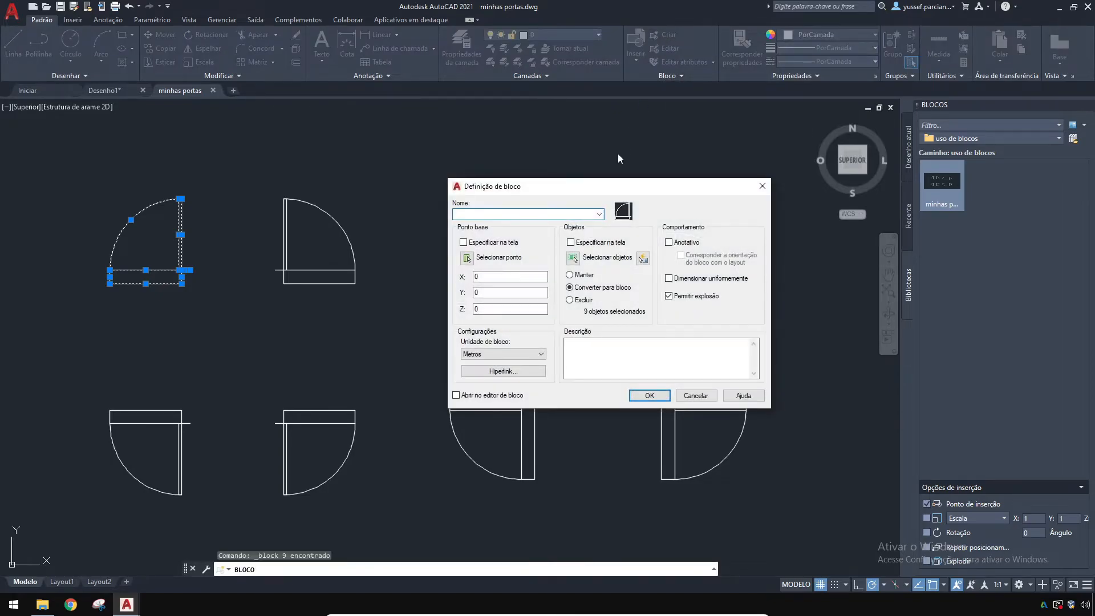
type("porta")
left_click(468, 258)
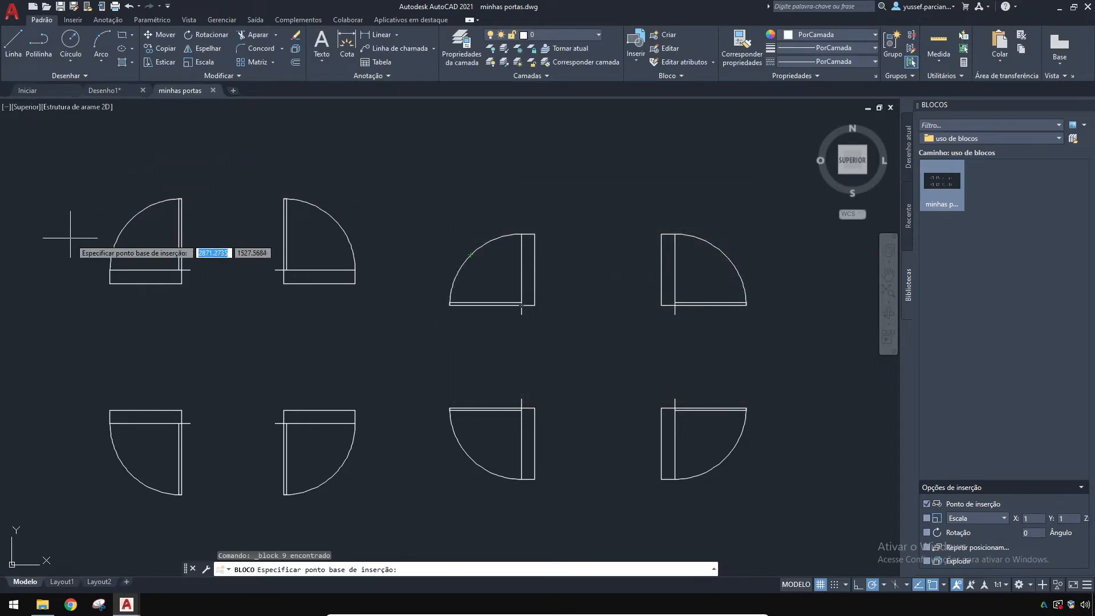
left_click(190, 270)
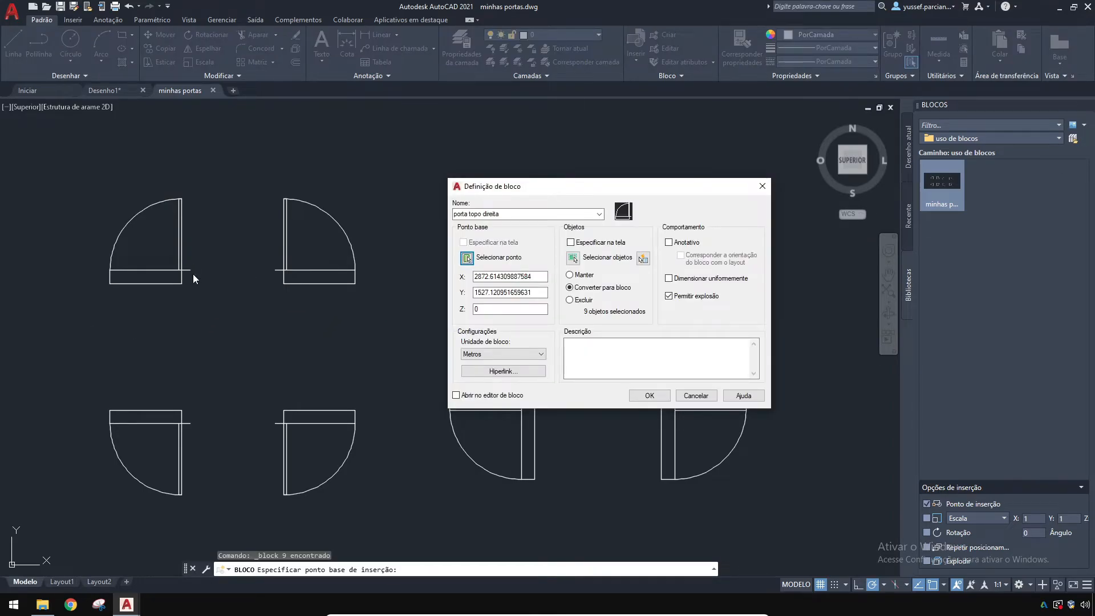
left_click(649, 396)
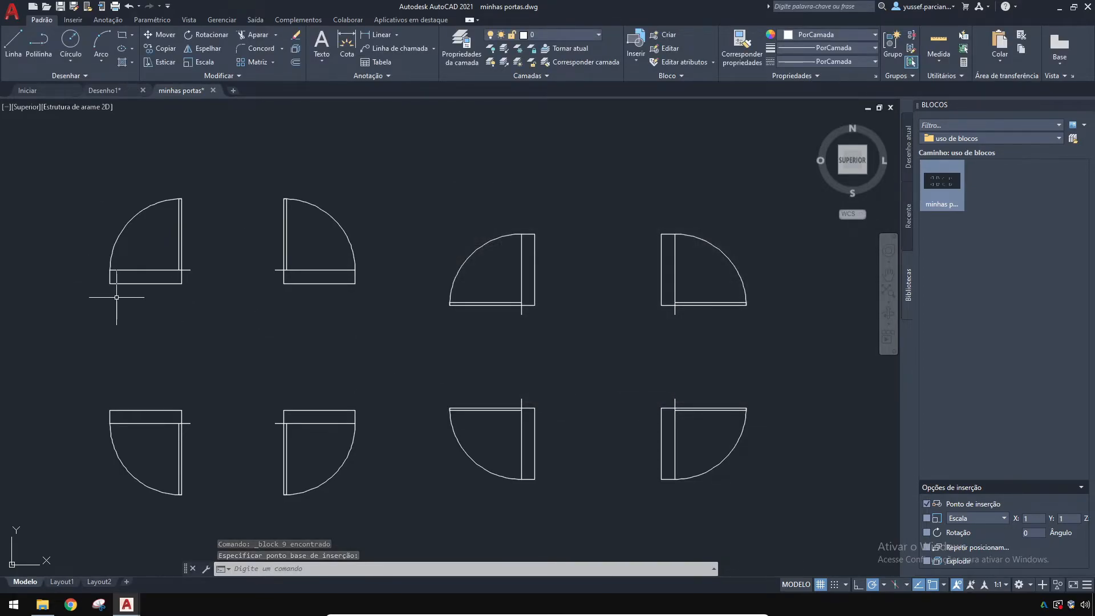
left_click(145, 284)
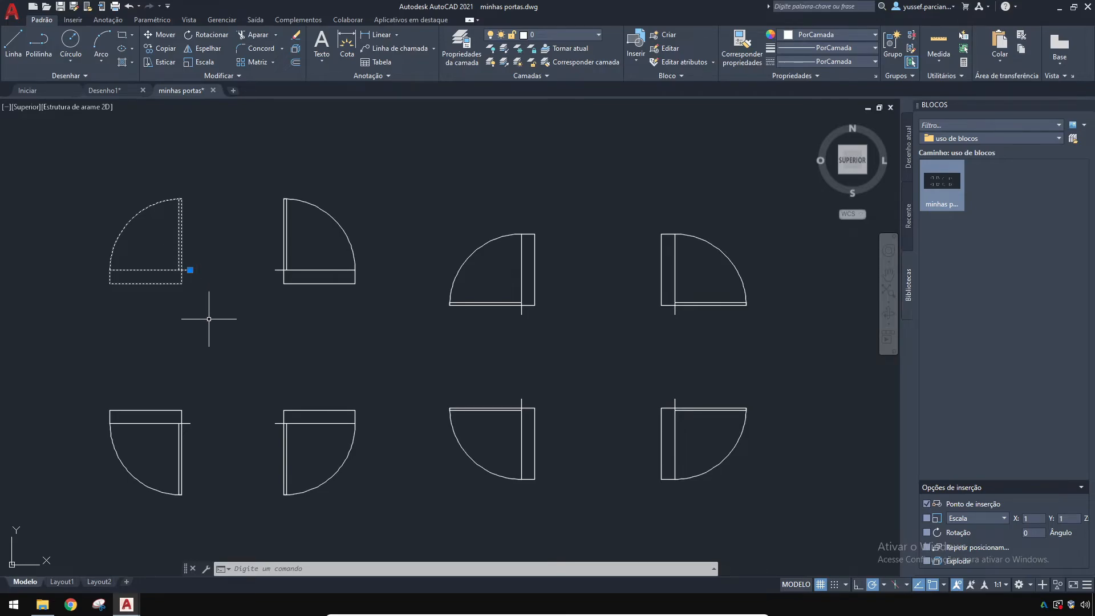
key("Escape")
left_click(261, 179)
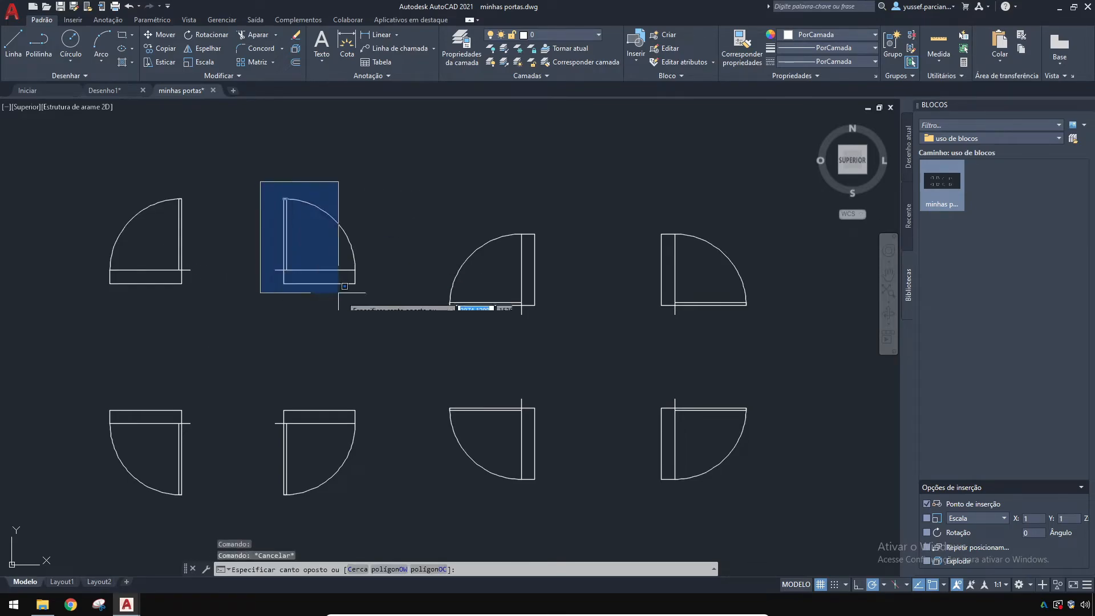
left_click(381, 317)
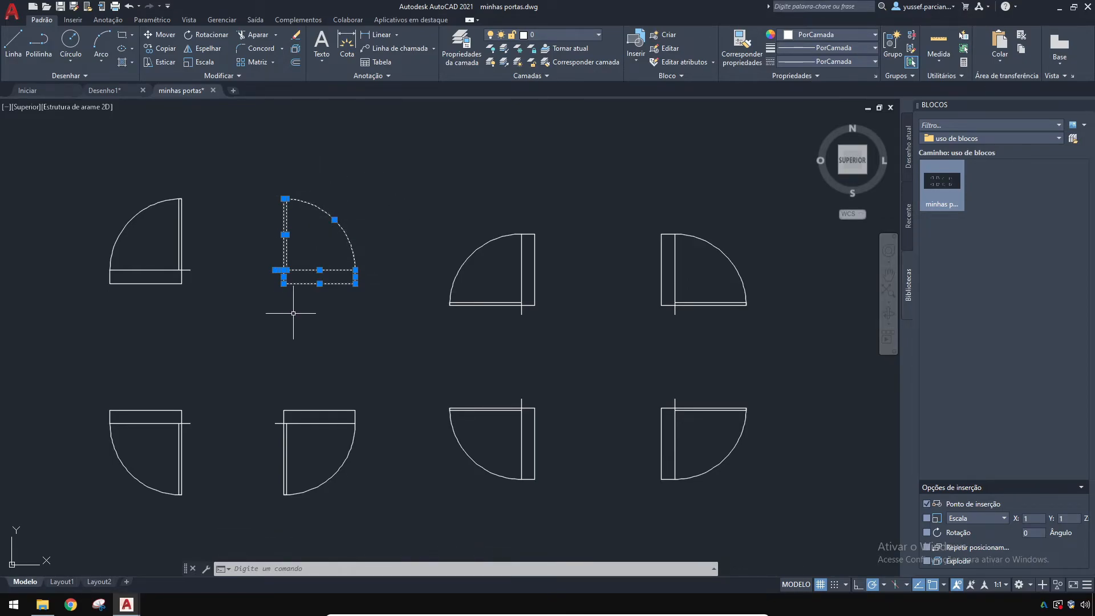
left_click(183, 232)
key("Escape")
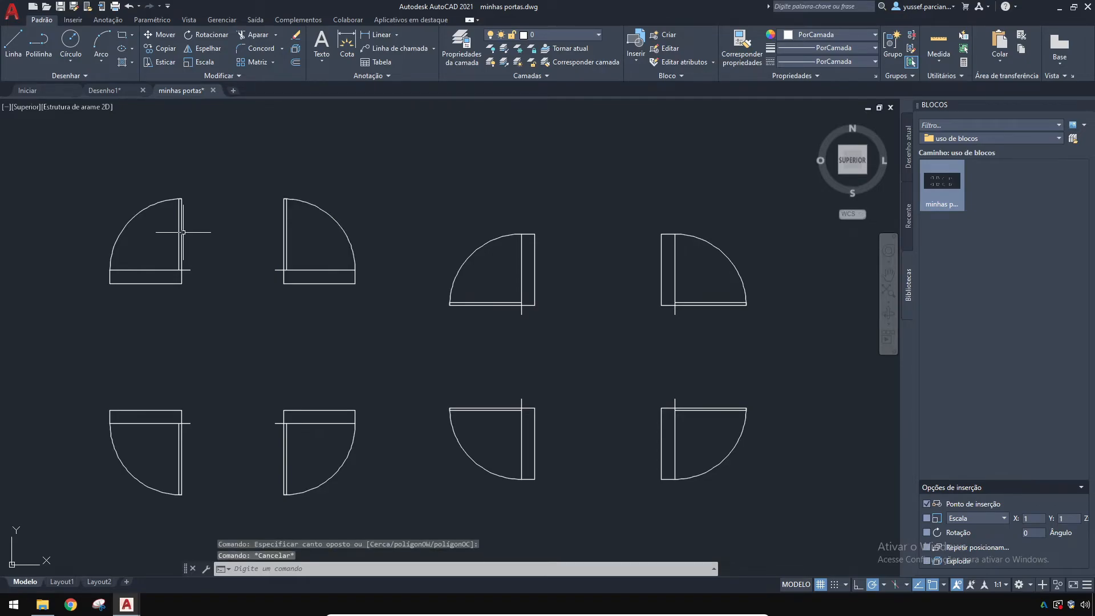
left_click(183, 232)
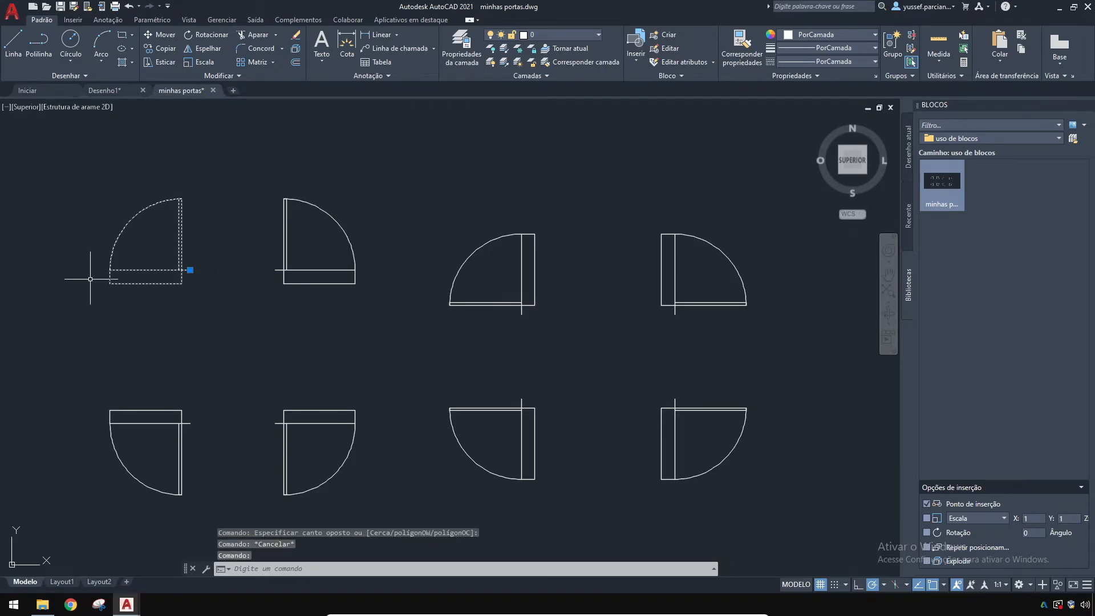
key("Escape")
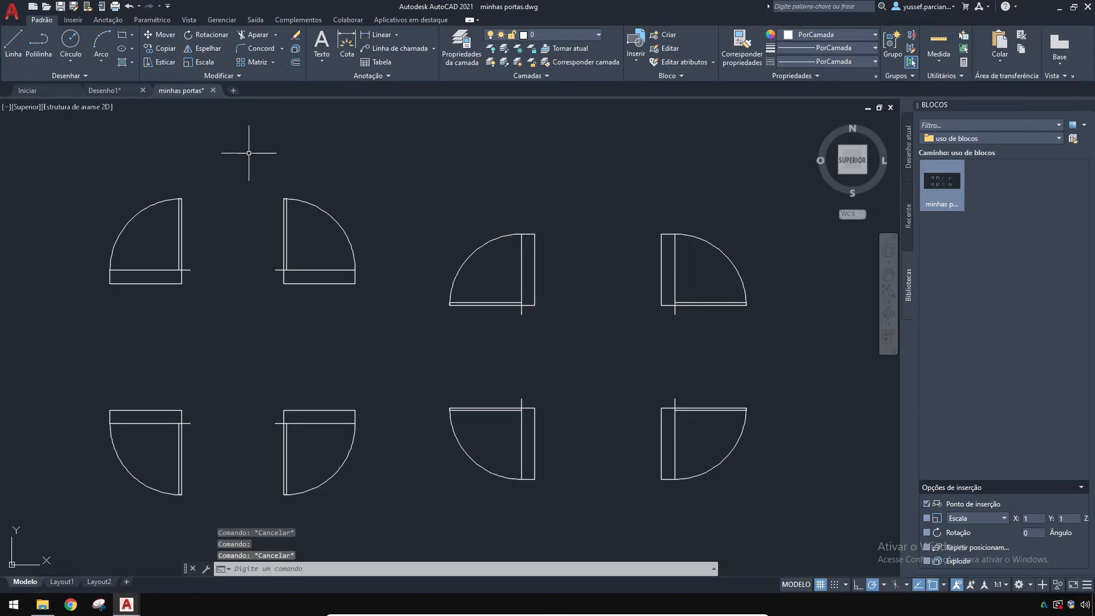
Step: Define the second door in the upper row as the block "porta topo esquerda", with its base point at the left end of the reference line
left_click(249, 153)
left_click(372, 313)
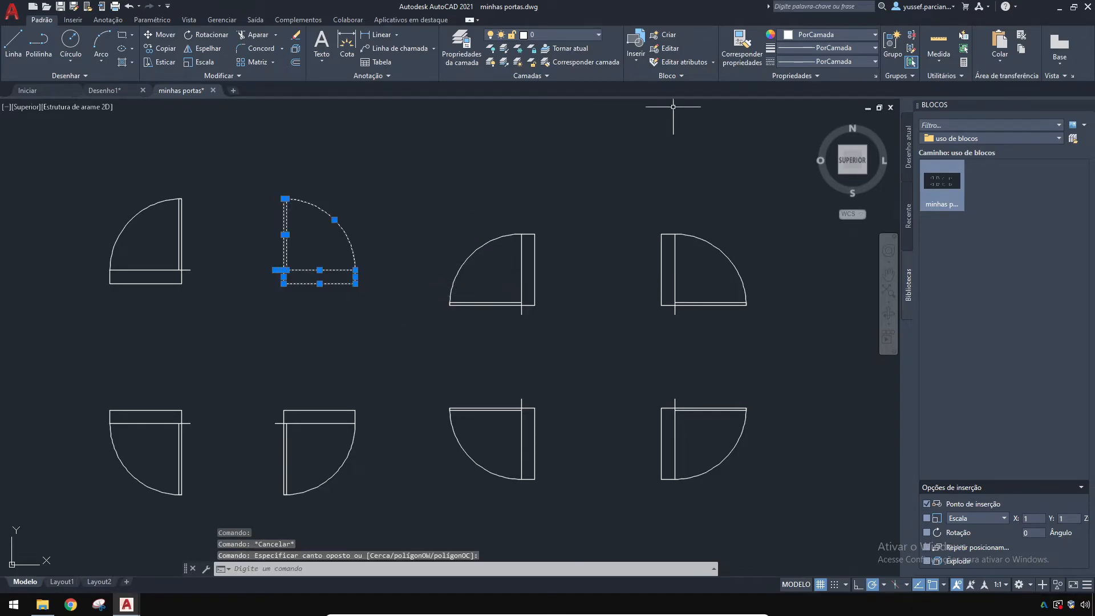
left_click(667, 34)
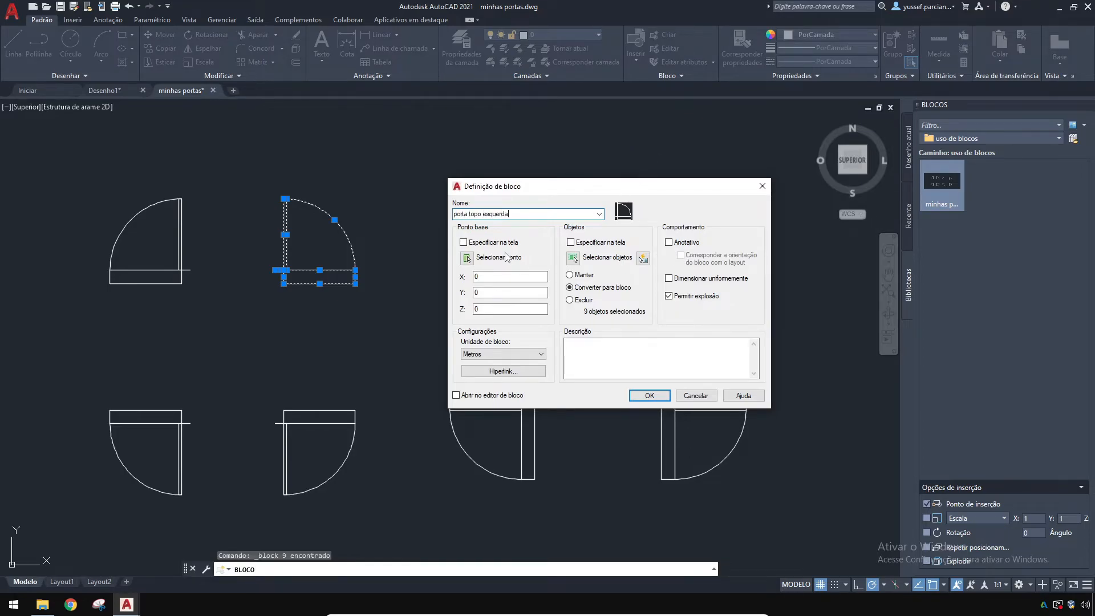
left_click(466, 258)
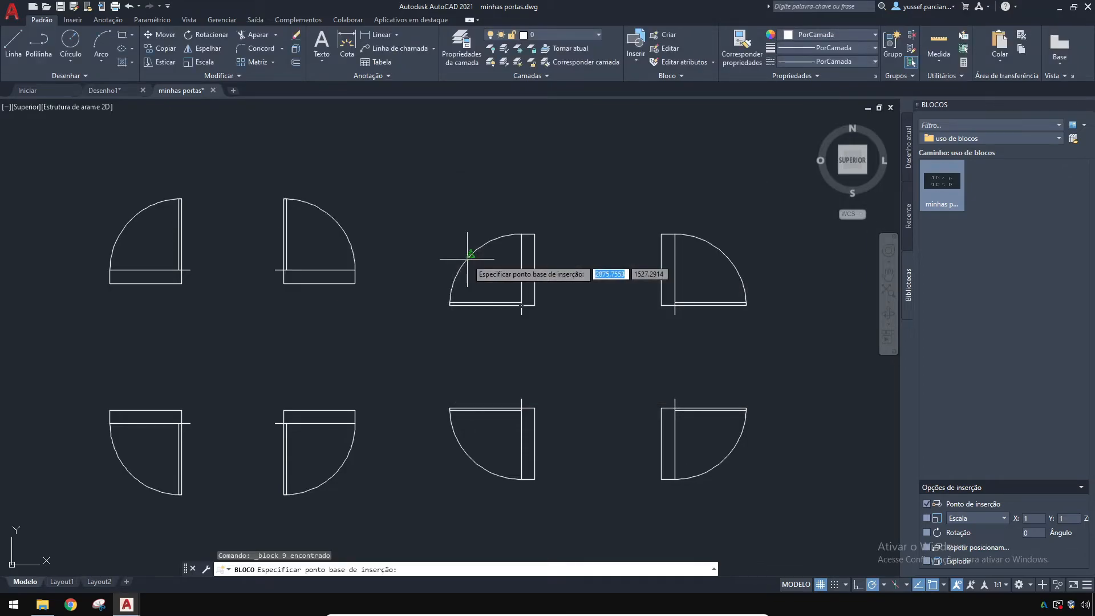
left_click(283, 270)
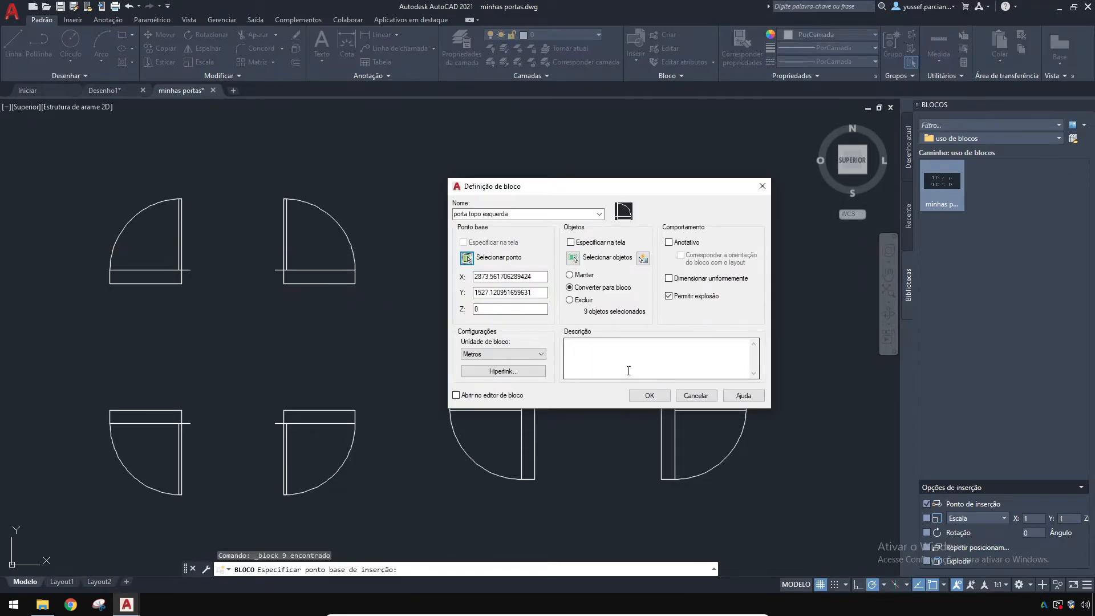
left_click(649, 395)
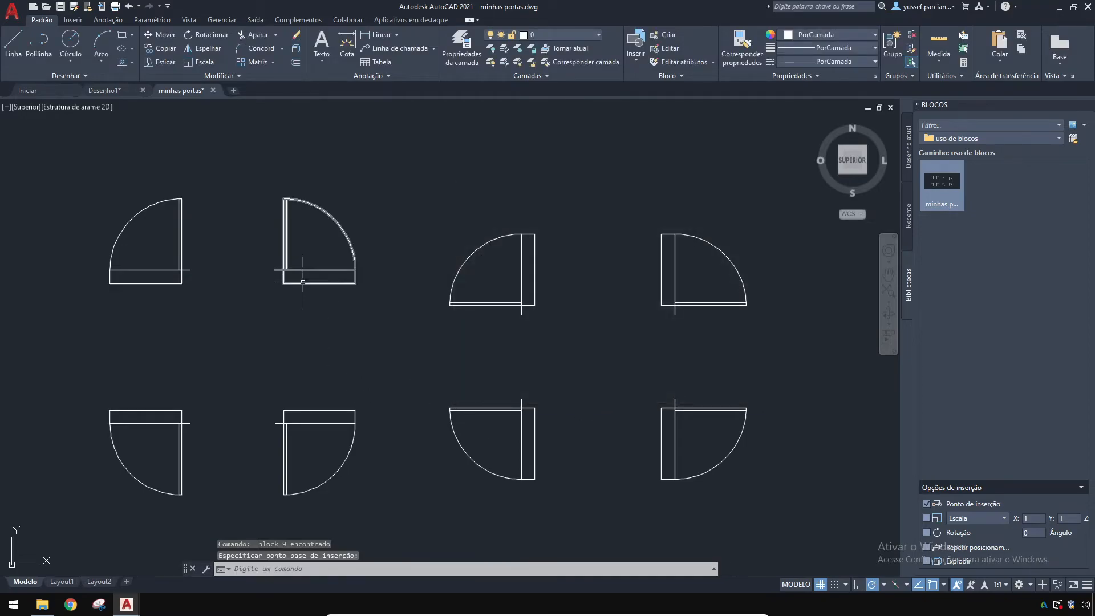
Step: Check by selection that the two upper-left doors are single blocks, and save the minhas portas drawing
left_click(303, 284)
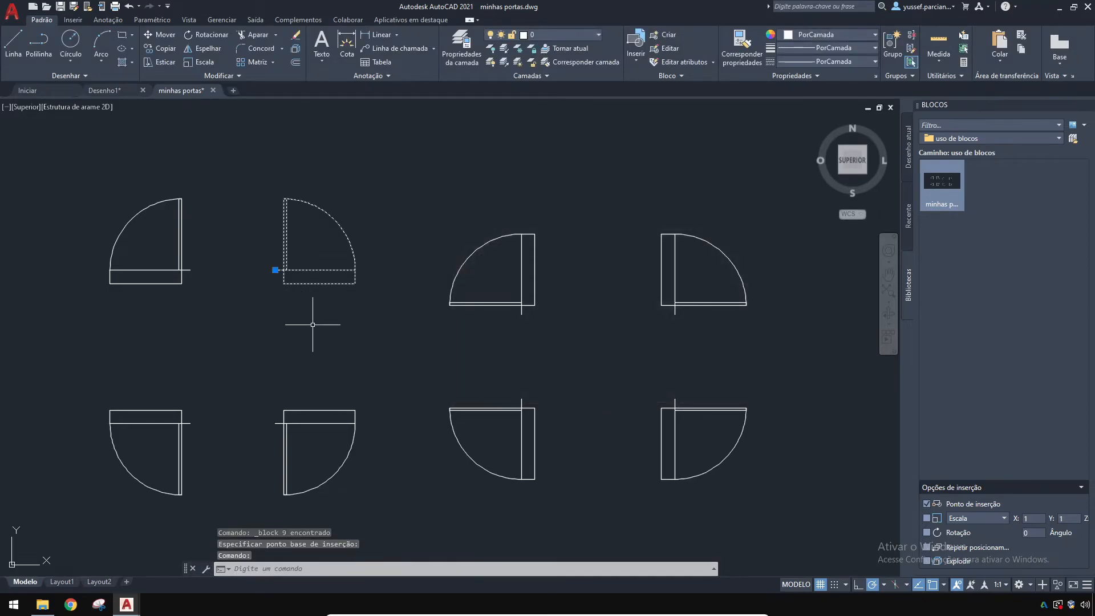
key("Escape")
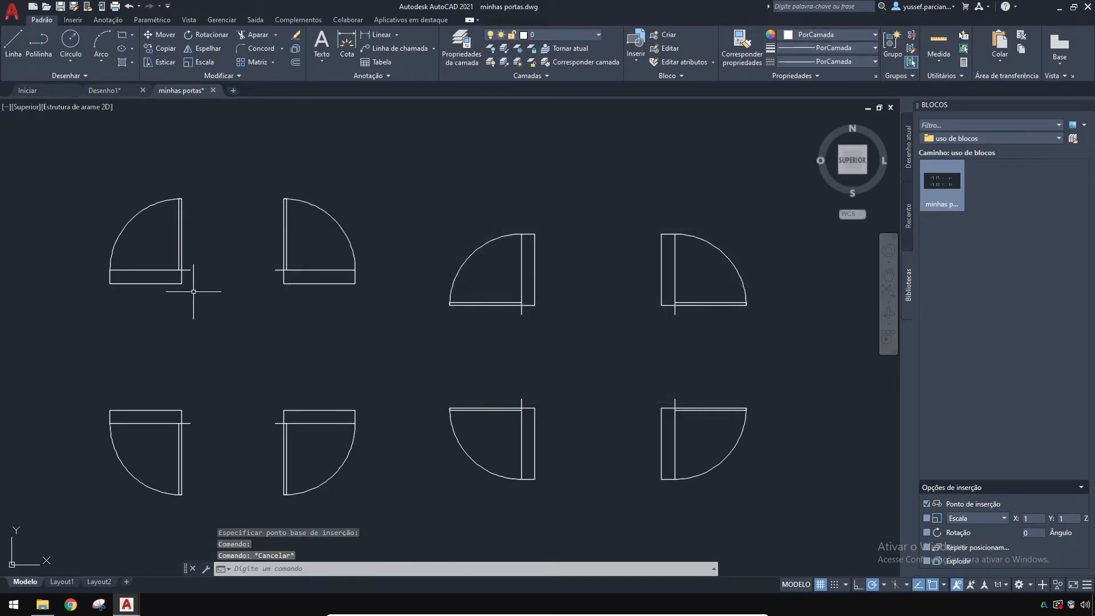
left_click(172, 283)
key("Escape")
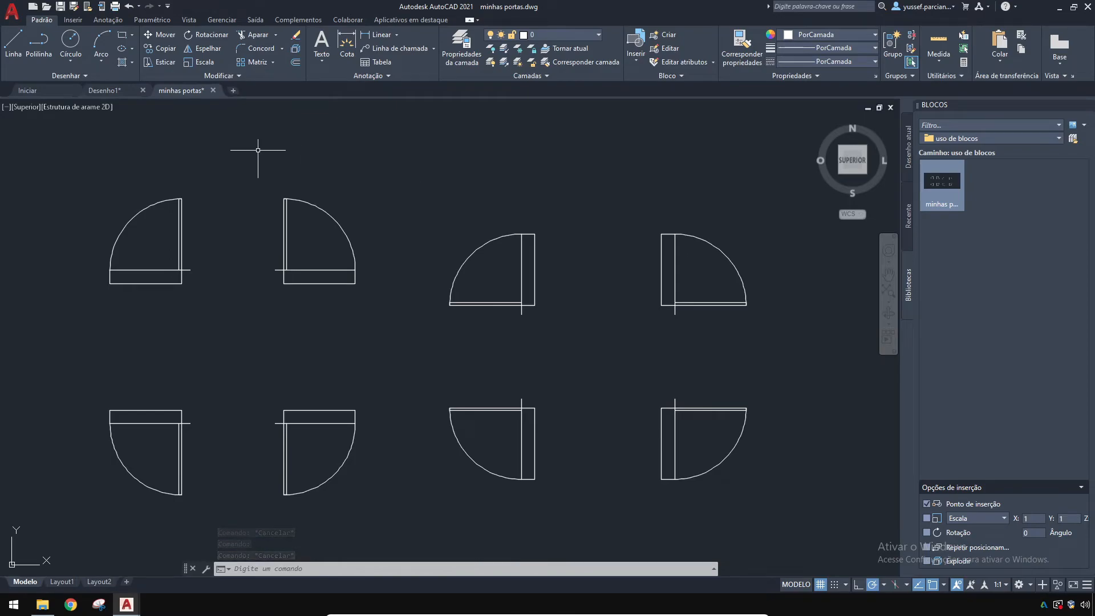
left_click(60, 6)
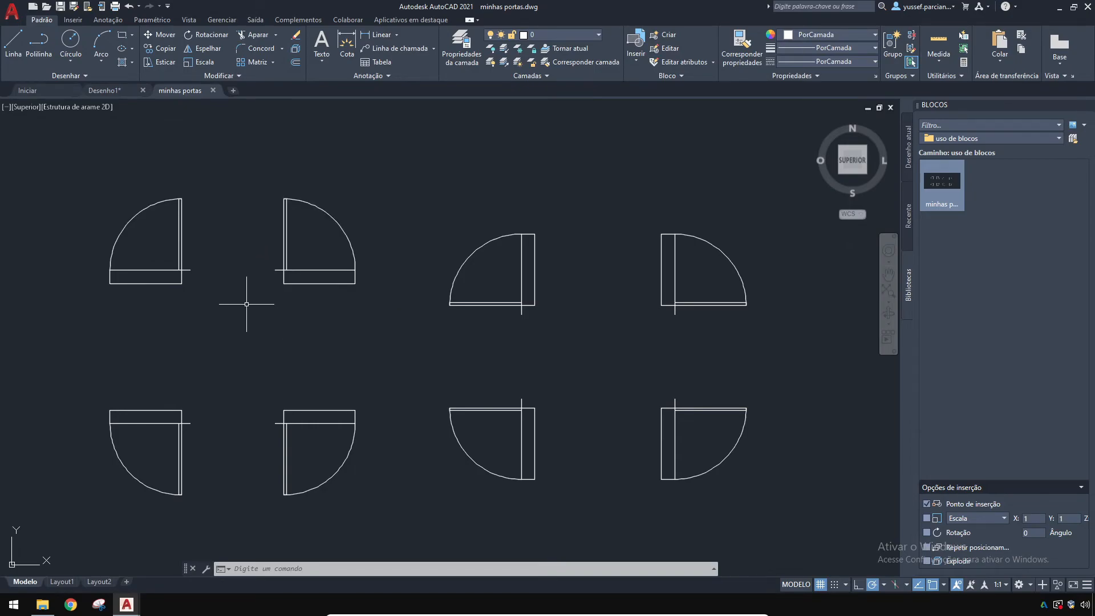
Step: Switch to the Desenho1 drawing and open minhas portas in the block library to list its individual blocks
left_click(109, 91)
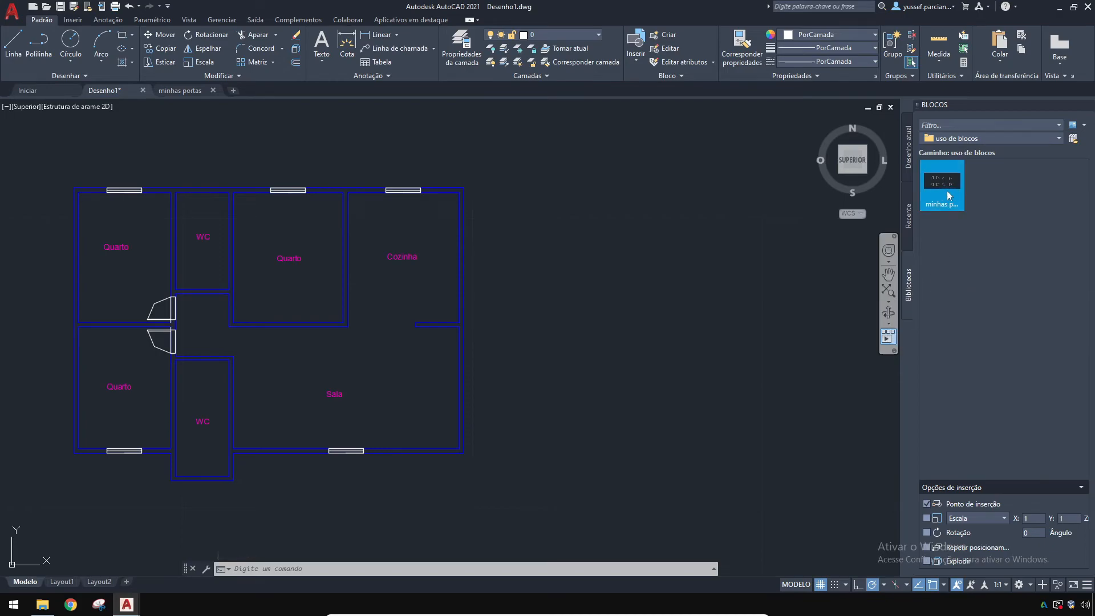
mouse_move(949, 186)
double_click(941, 183)
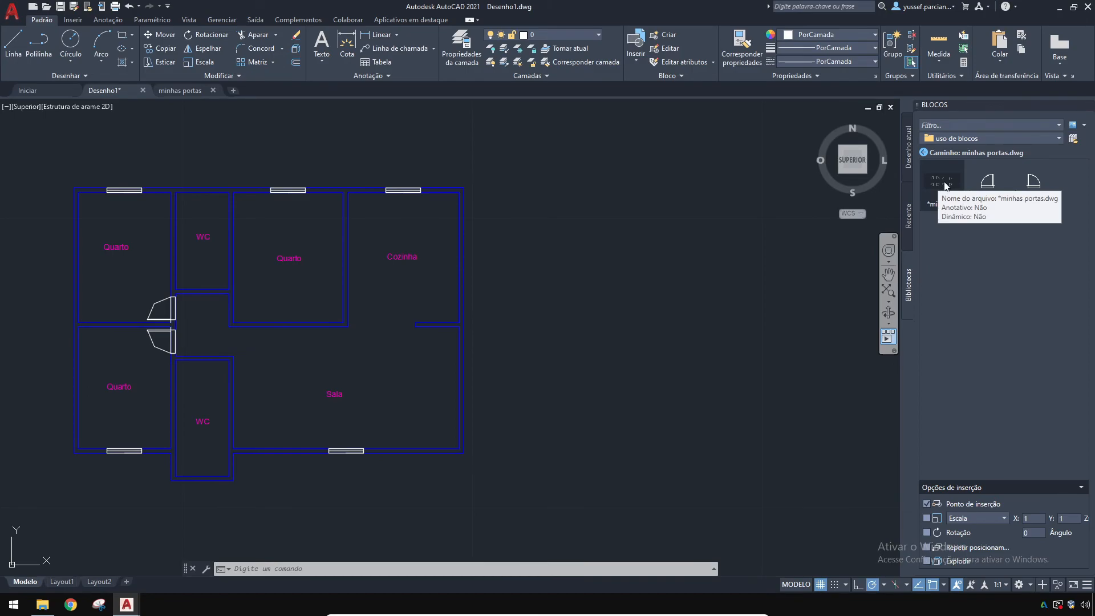
Step: Try to insert the whole minhas portas drawing beside the floor plan, redefining the existing block
left_click_drag(945, 185, 681, 248)
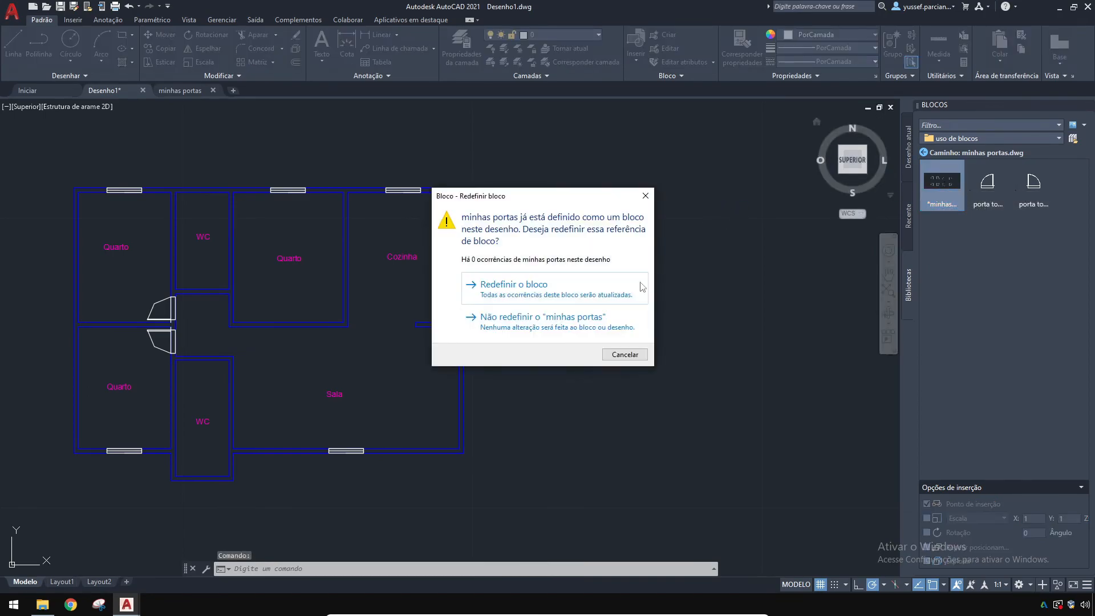
left_click(554, 291)
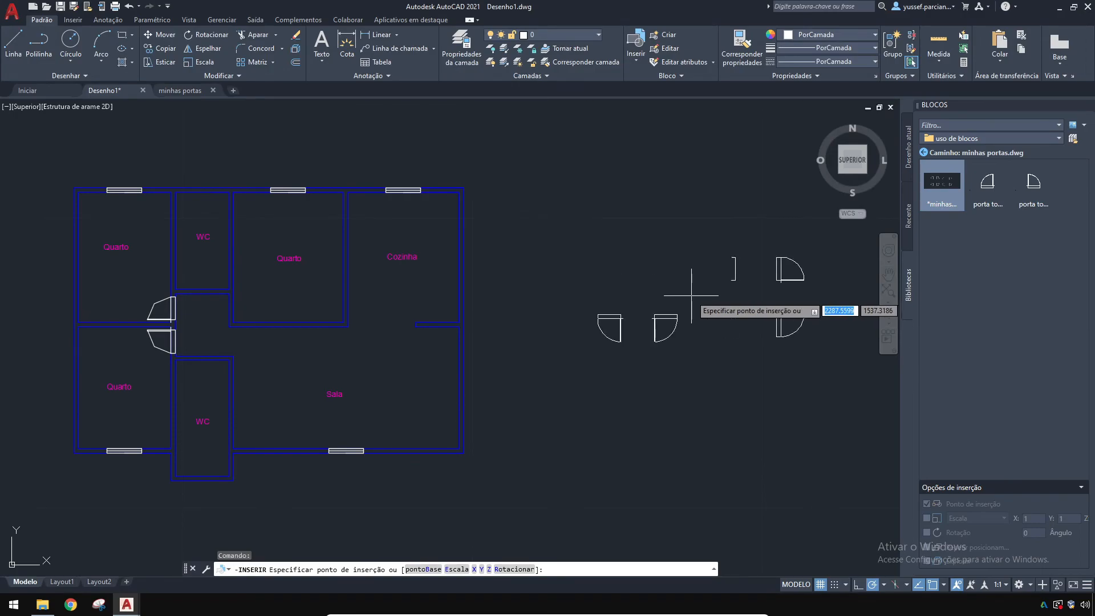
key("Escape")
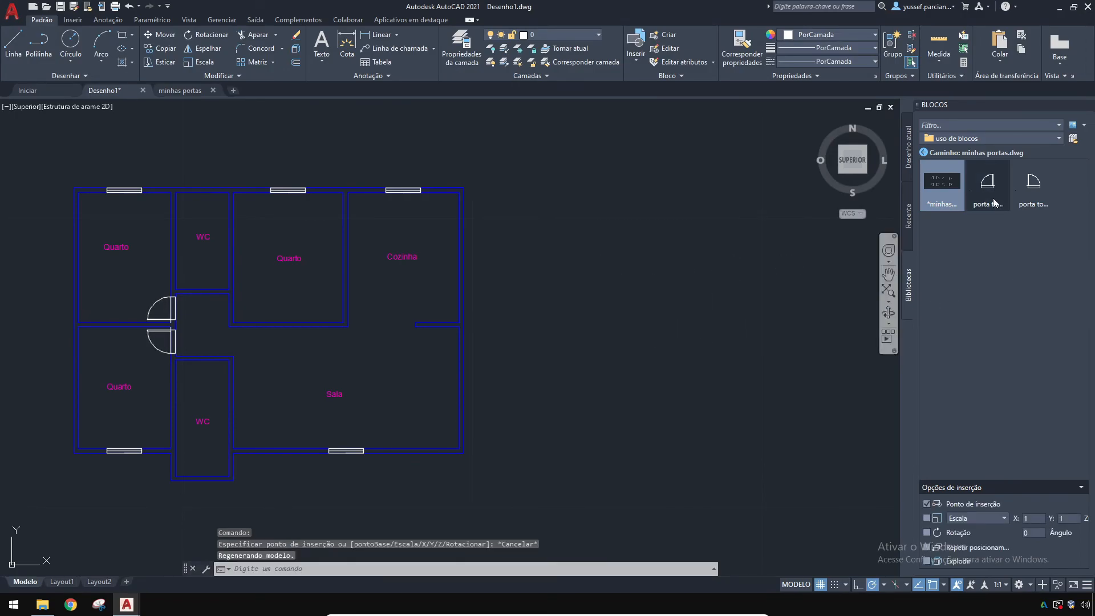
Step: Insert the block "porta topo esquerda" at the lower-left inner corner of the middle Quarto
left_click(995, 206)
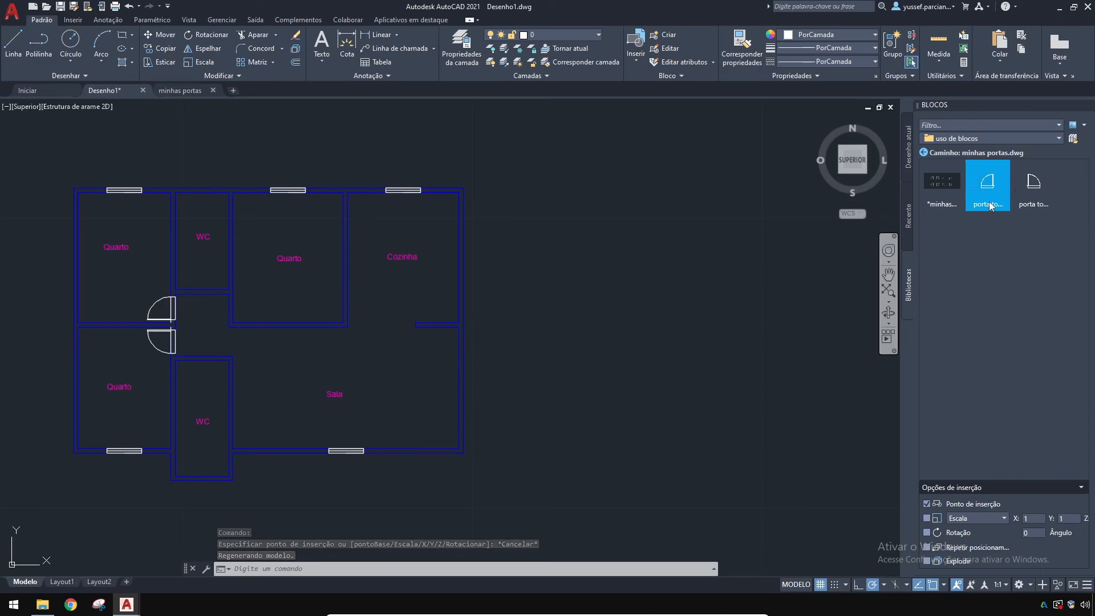
mouse_move(991, 207)
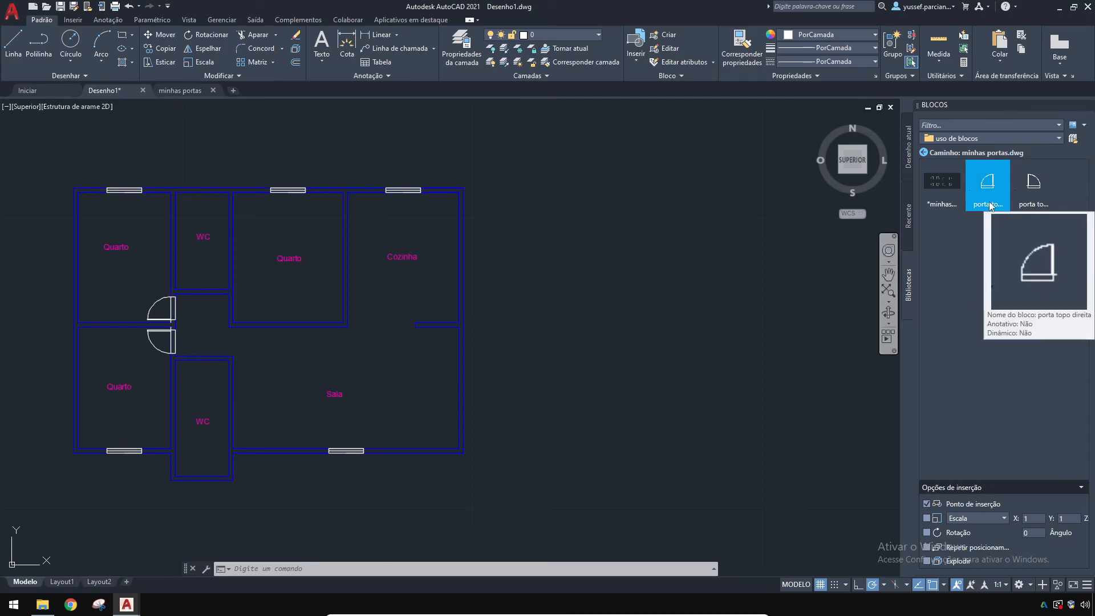
mouse_move(1042, 204)
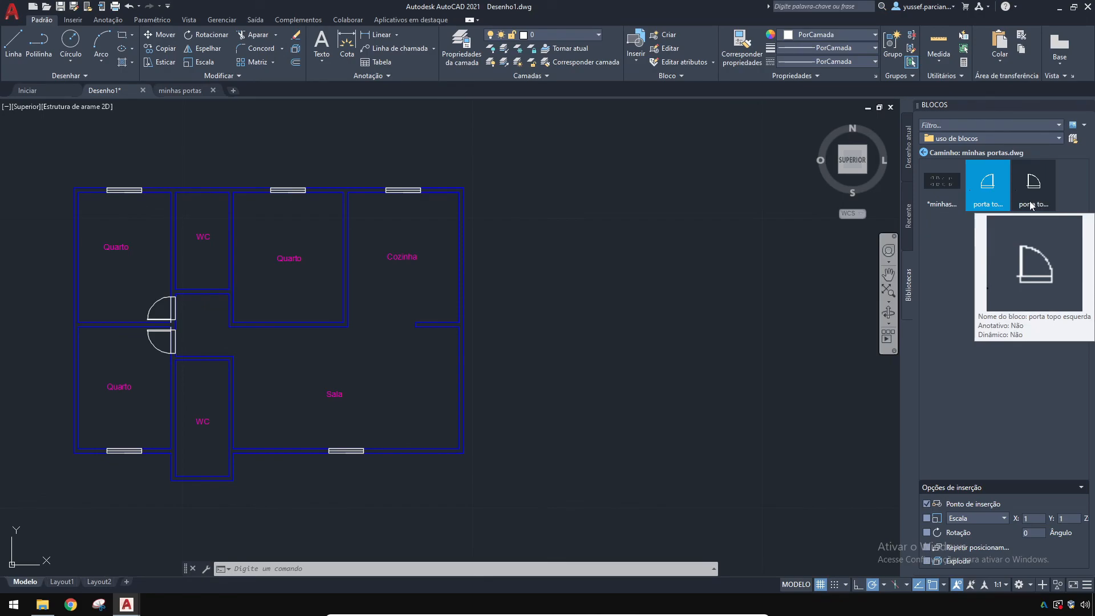
left_click(1030, 199)
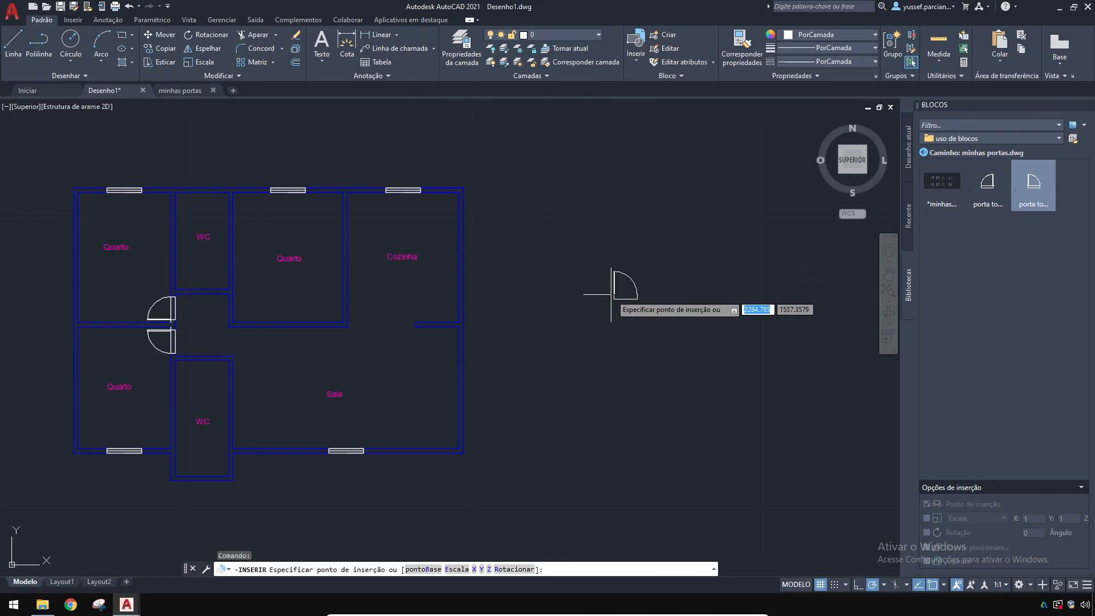
scroll(612, 295, "up", 4)
middle_click_drag(439, 356, 799, 293)
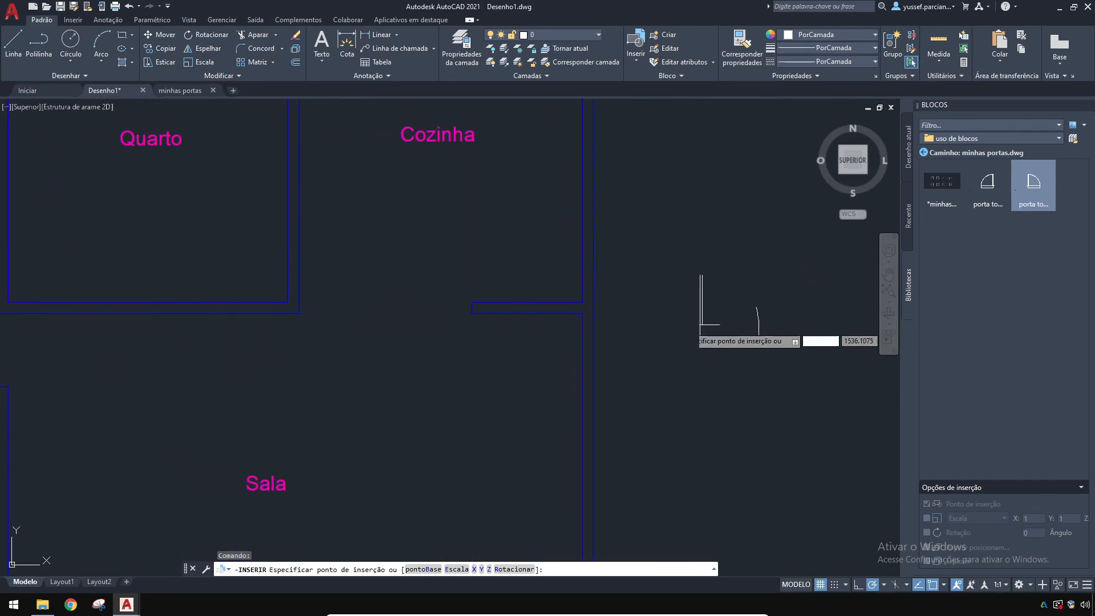
middle_click_drag(227, 367, 587, 379)
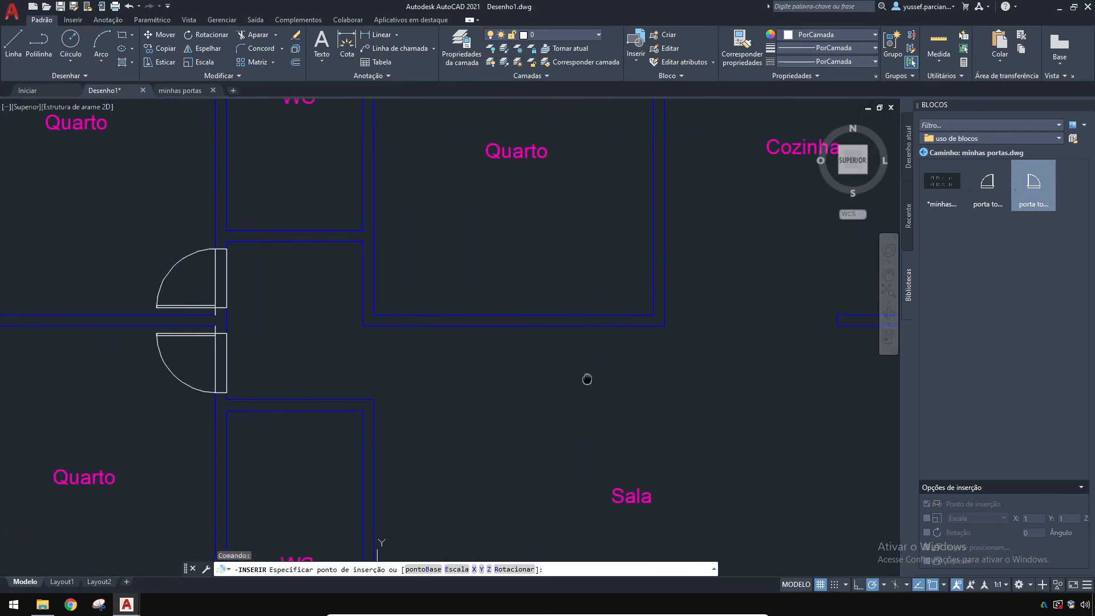
left_click(373, 315)
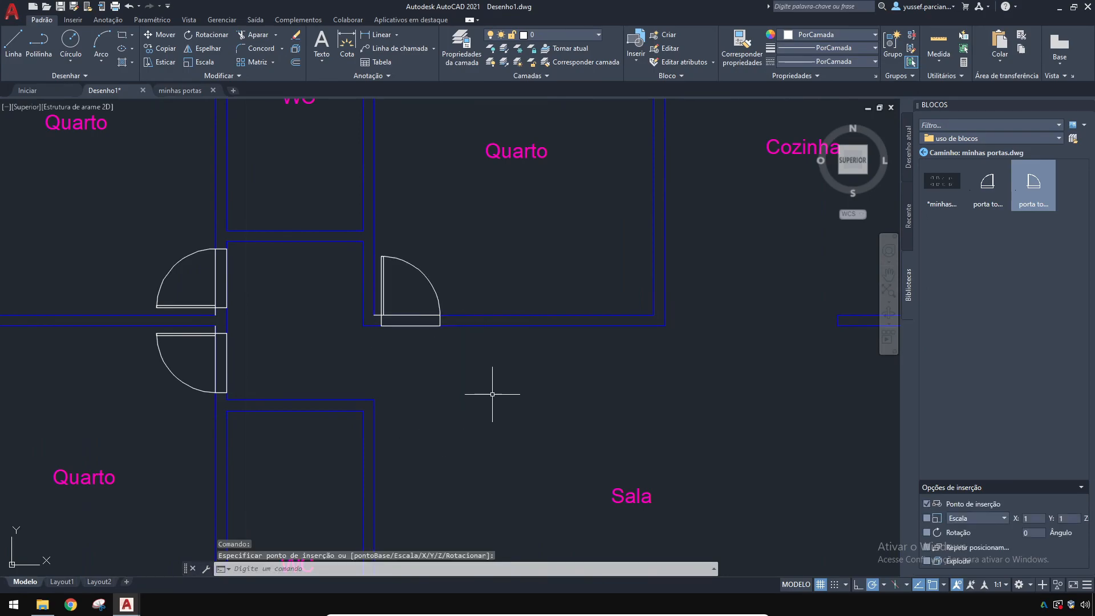
Step: Insert the block "porta topo direita" at the lower-right inner corner of the upper WC
left_click(988, 193)
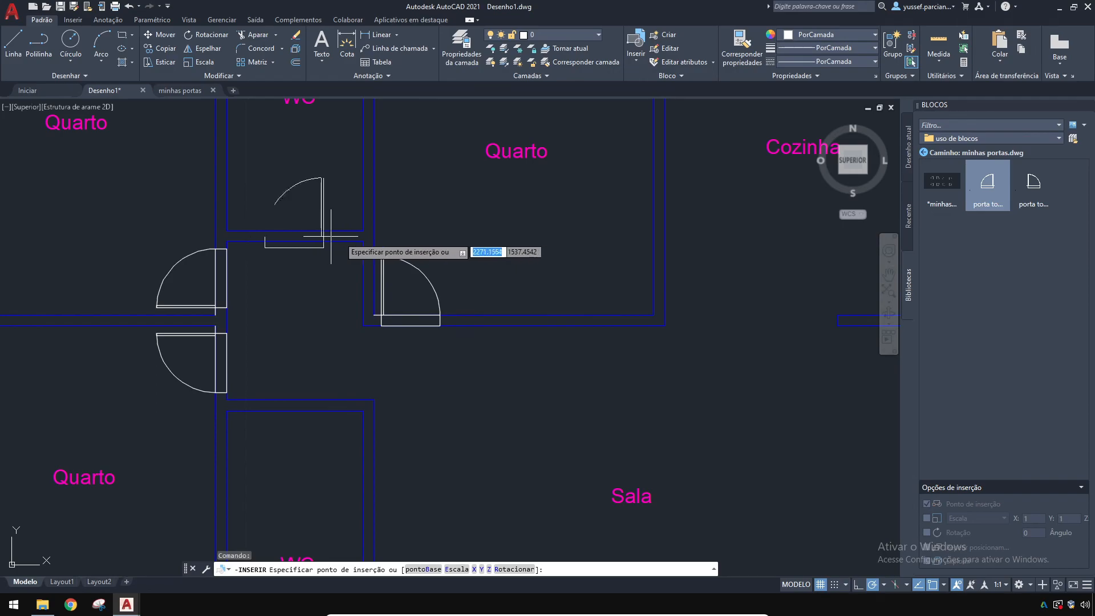
left_click(363, 230)
scroll(317, 311, "down", 2)
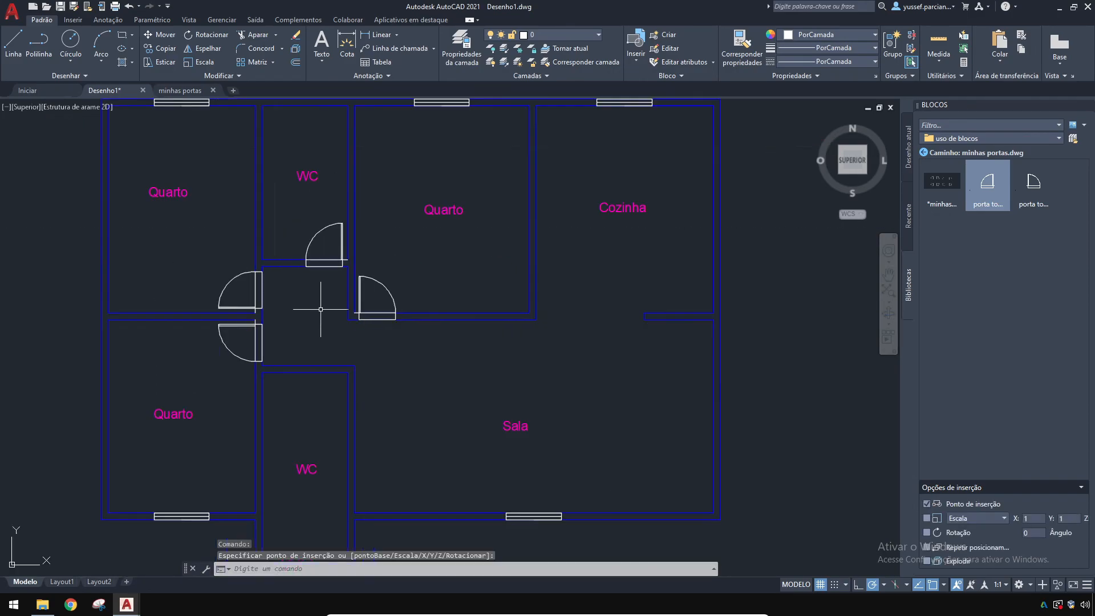